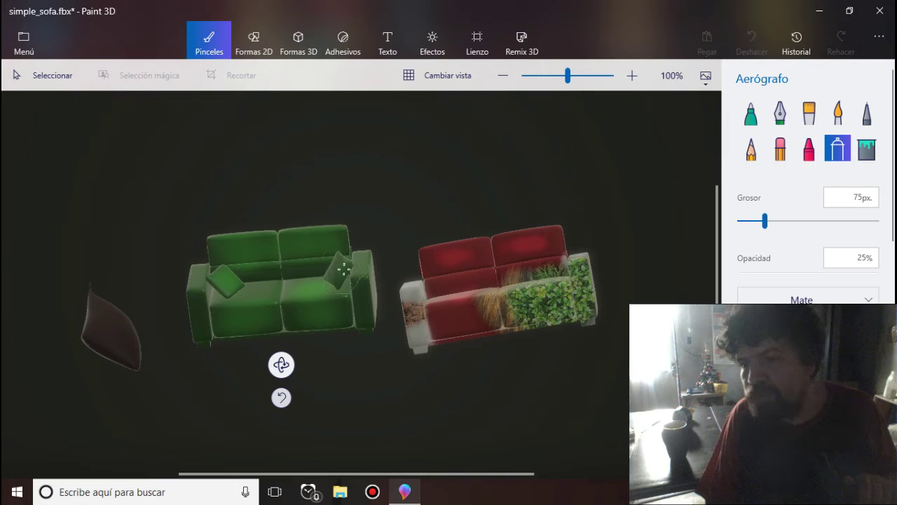
Step: Airbrush the second sofa's seat cushions and armrests green, tilting the sofa to reach the inner face of the far armrest
left_click(385, 183)
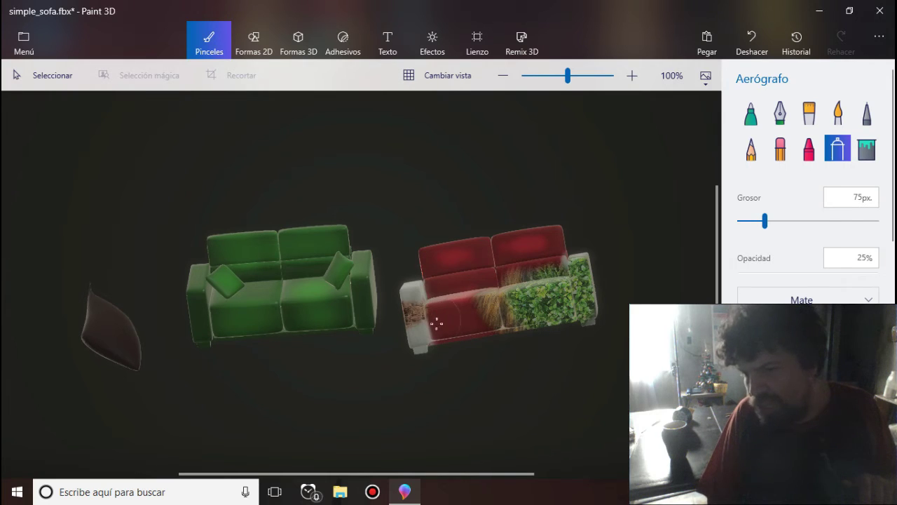
left_click(525, 305)
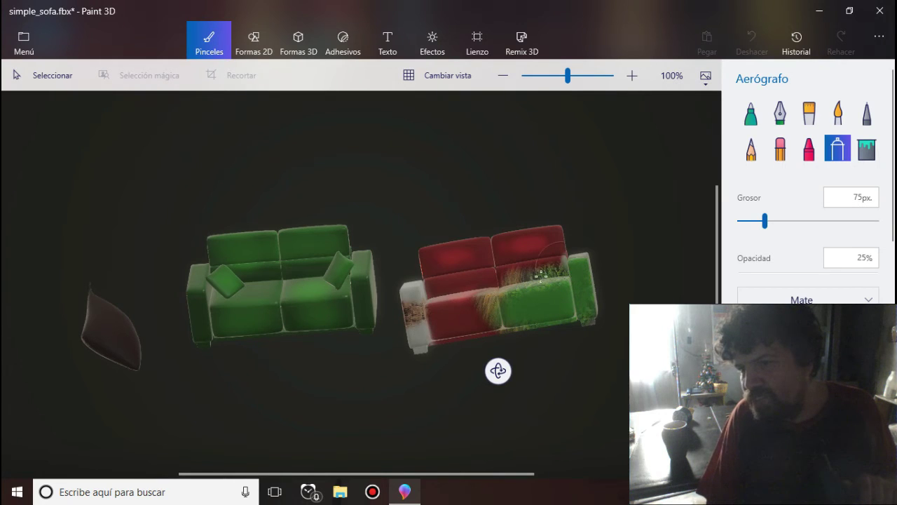
mouse_move(541, 273)
left_mouse_down()
mouse_move(483, 306)
mouse_move(545, 273)
left_mouse_up()
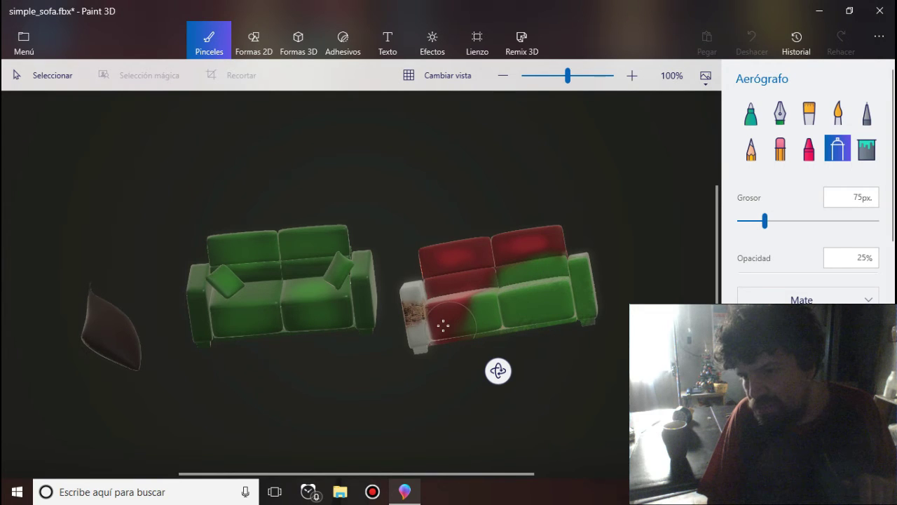
mouse_move(443, 324)
left_mouse_down()
mouse_move(416, 301)
mouse_move(416, 341)
left_mouse_up()
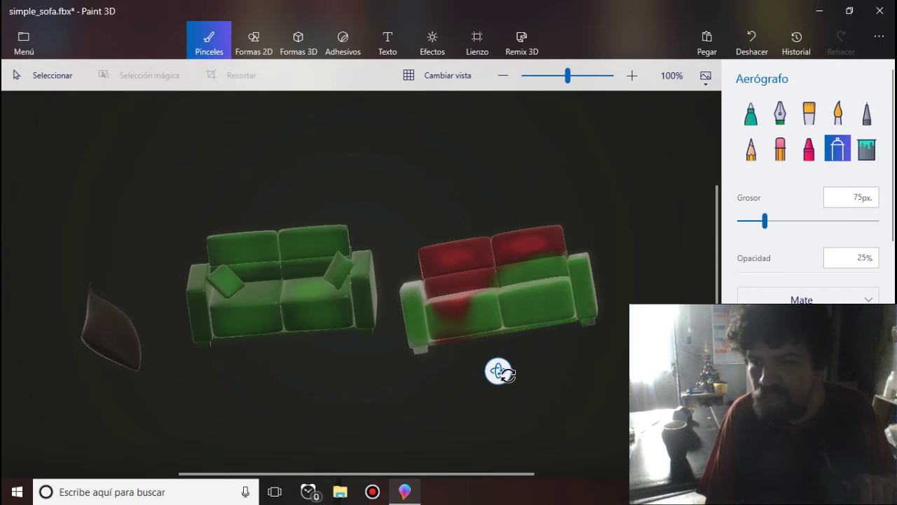
left_click_drag(499, 371, 519, 421)
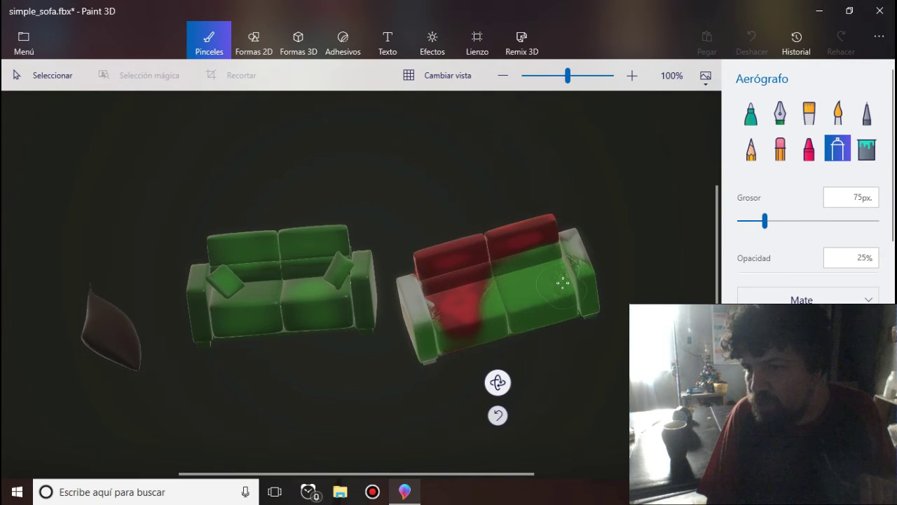
left_click(573, 246)
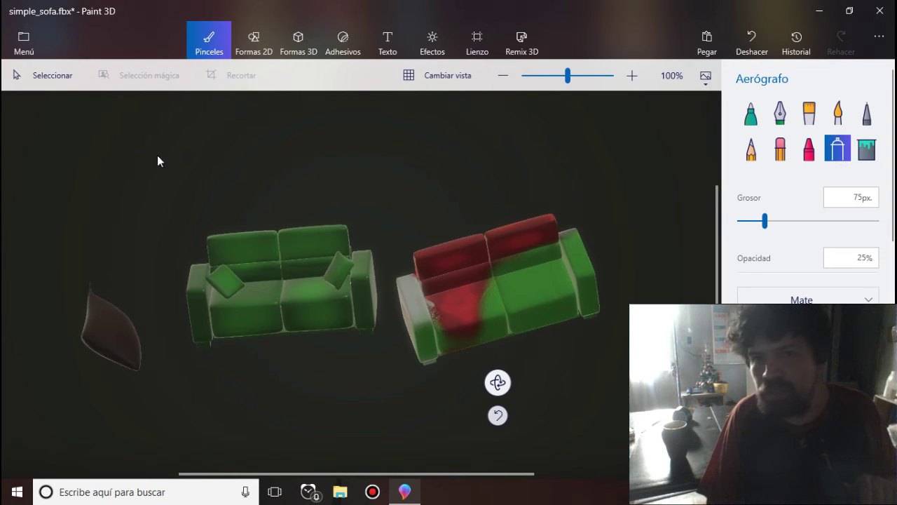
Step: Save the sofa scene to the current project
left_click(21, 47)
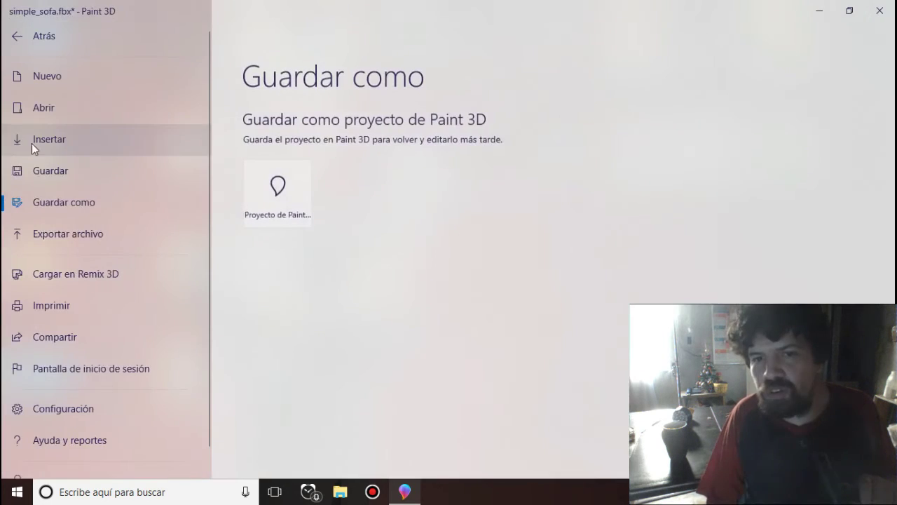
left_click(50, 177)
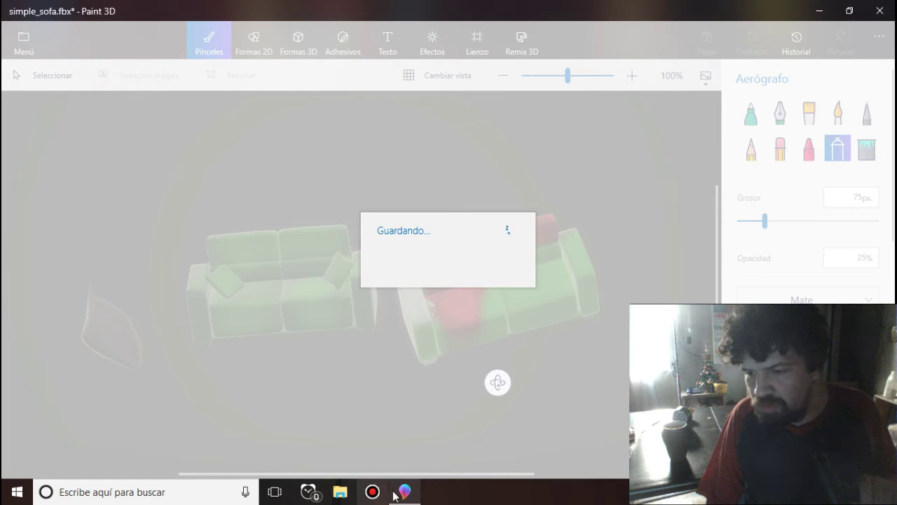
mouse_move(404, 493)
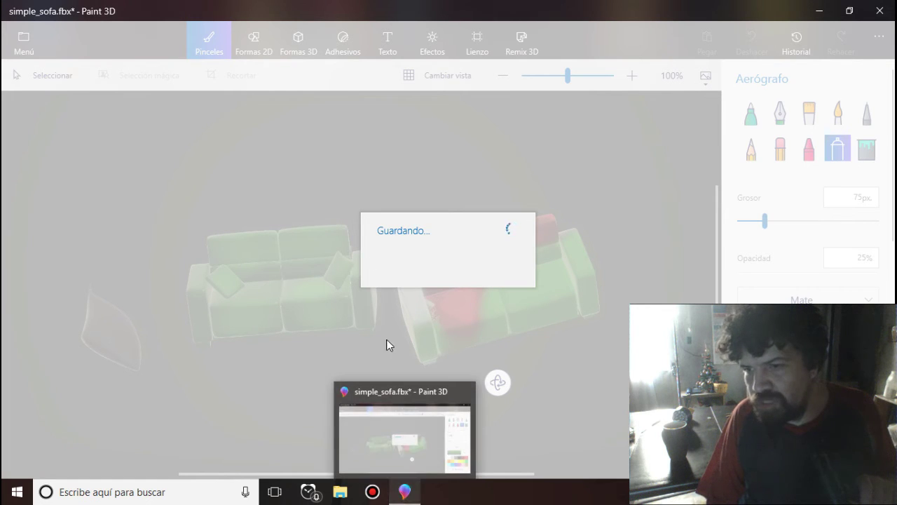
left_click(407, 490)
left_click(416, 495)
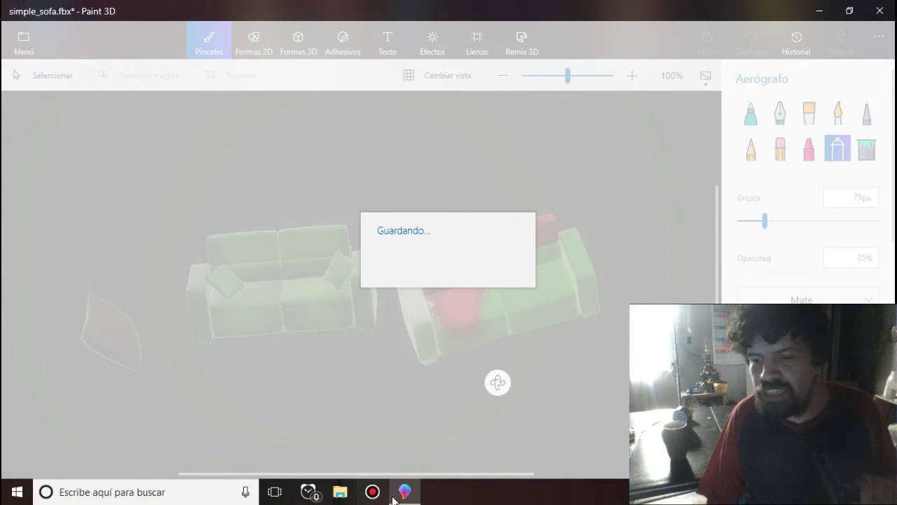
mouse_move(404, 496)
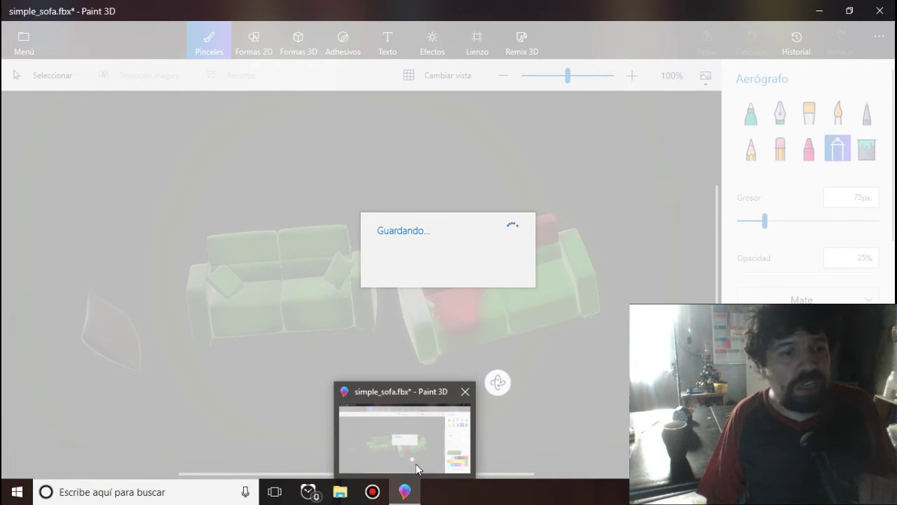
Step: Switch to File Explorer and open the Material de Piel Blender folder inside the desktop's ejemplos folder
left_click(345, 496)
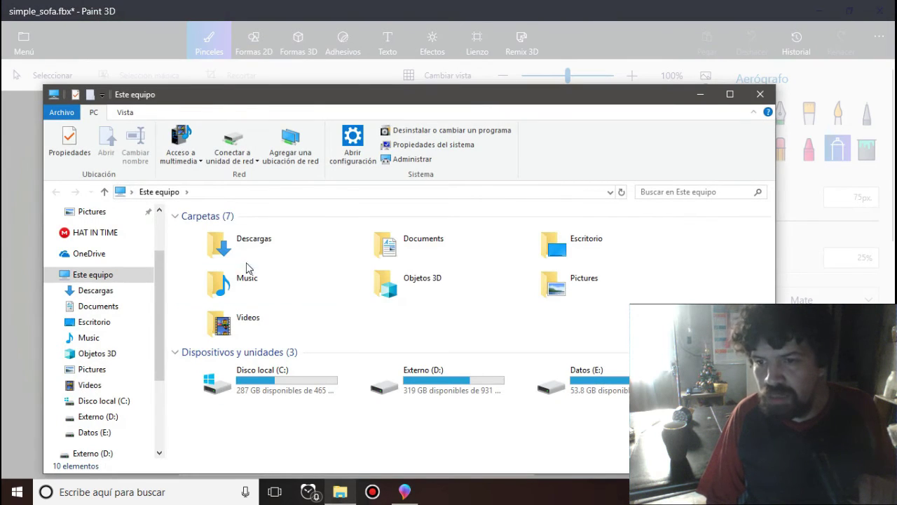
double_click(519, 246)
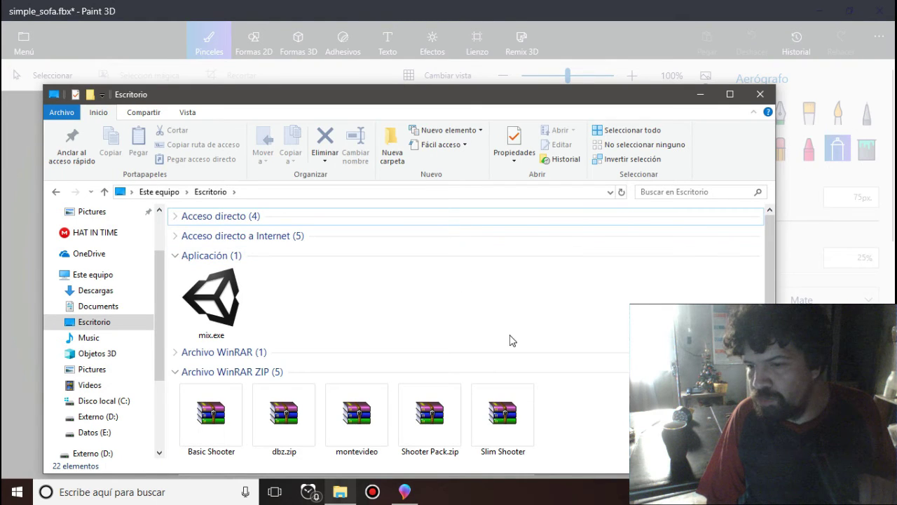
left_click_drag(772, 282, 779, 305)
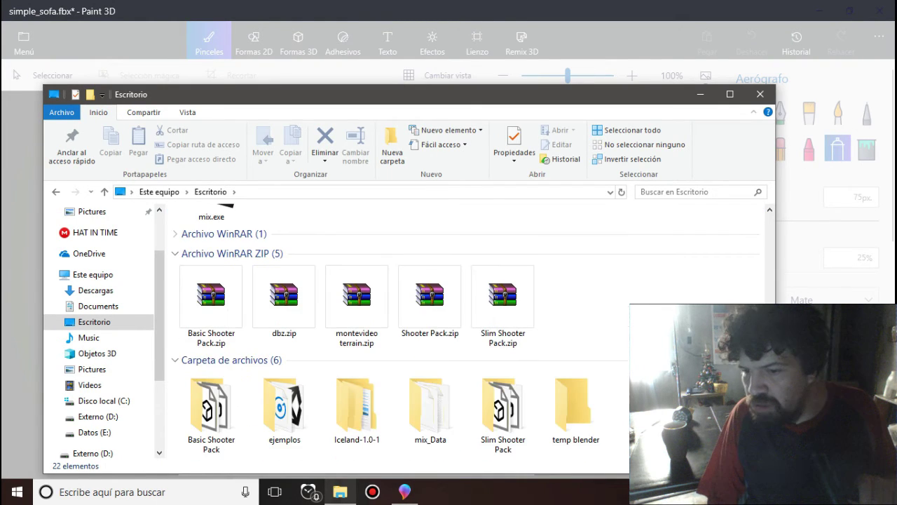
left_click(276, 429)
double_click(276, 429)
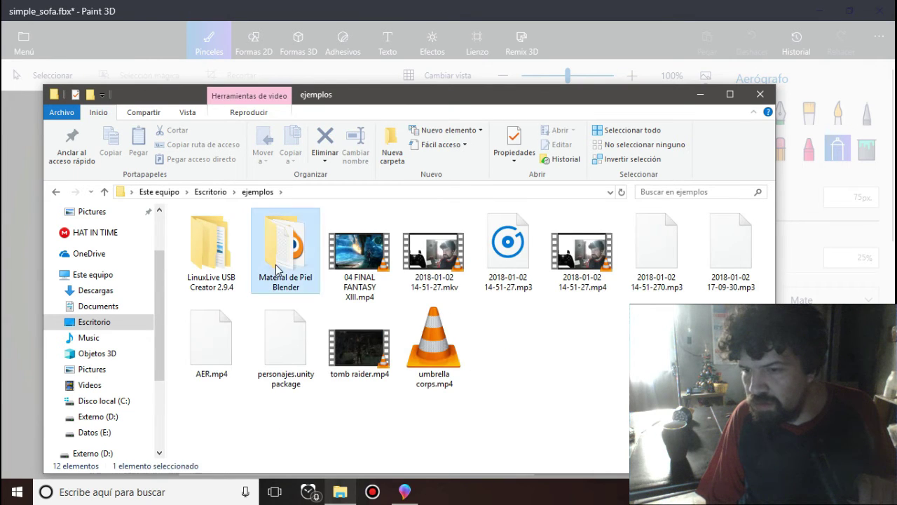
double_click(276, 271)
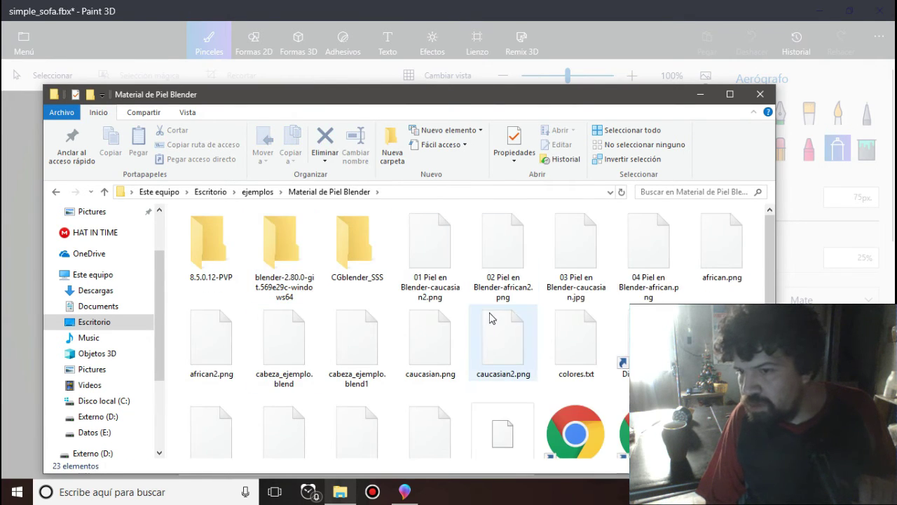
Step: Find the spaceship model files in the folder, open navecita.obj in Print 3D and lower its window slightly
scroll(770, 293, "down", 2)
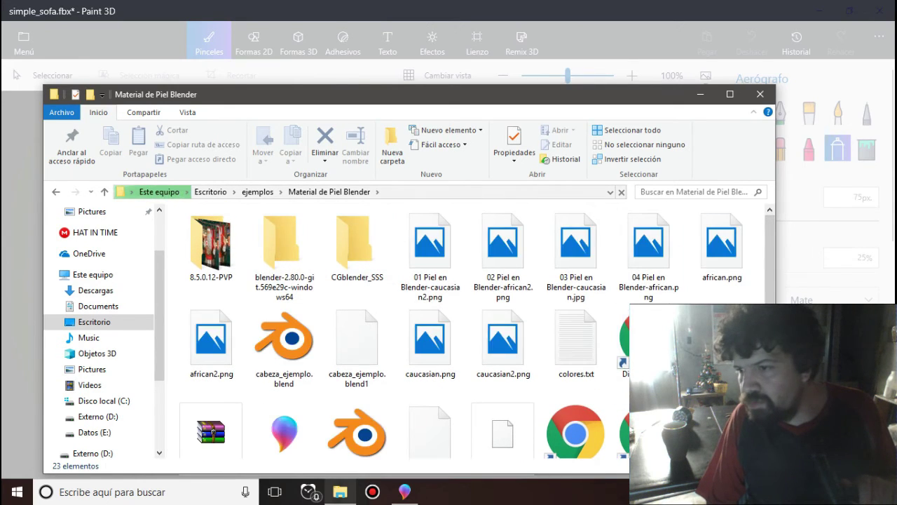
scroll(209, 427, "down", 1)
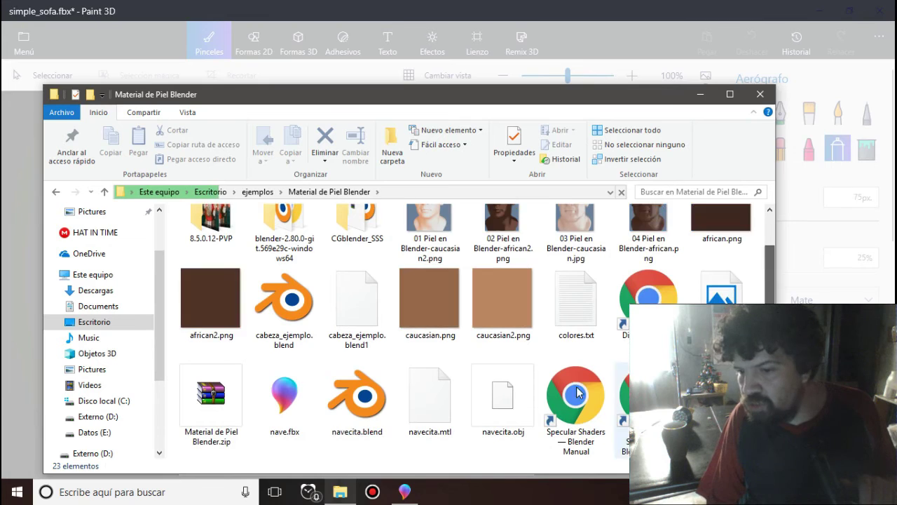
left_click(293, 413)
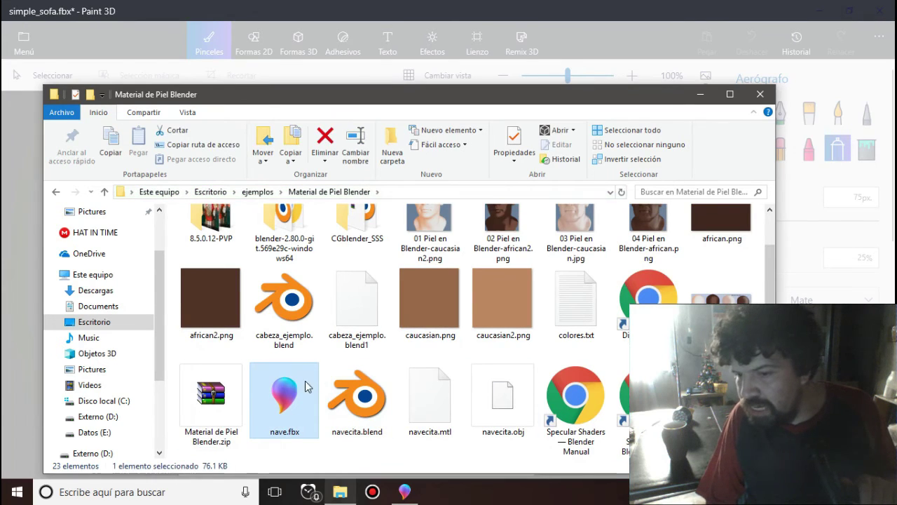
left_click(482, 402)
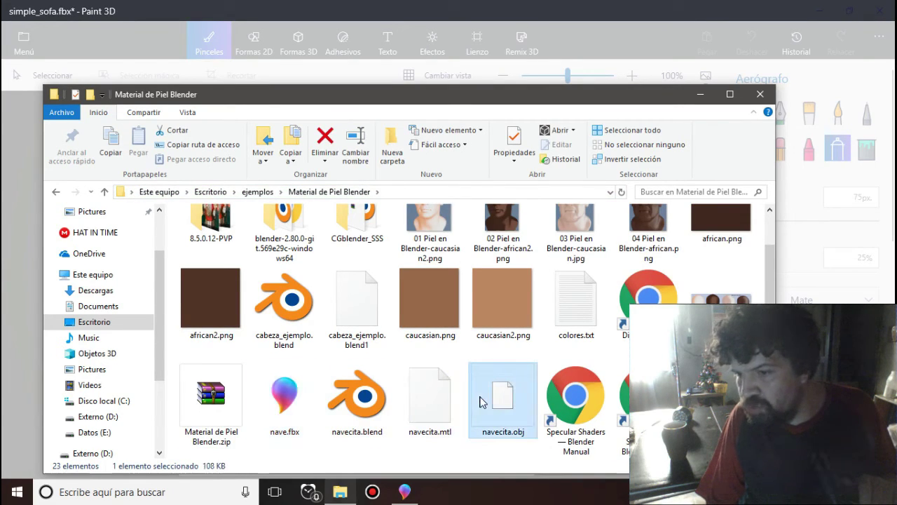
left_click(410, 491)
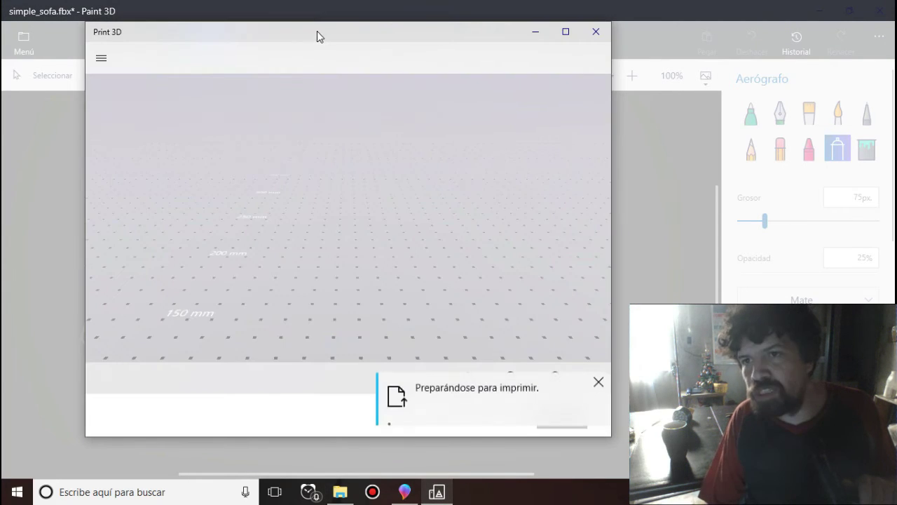
left_click_drag(315, 31, 315, 70)
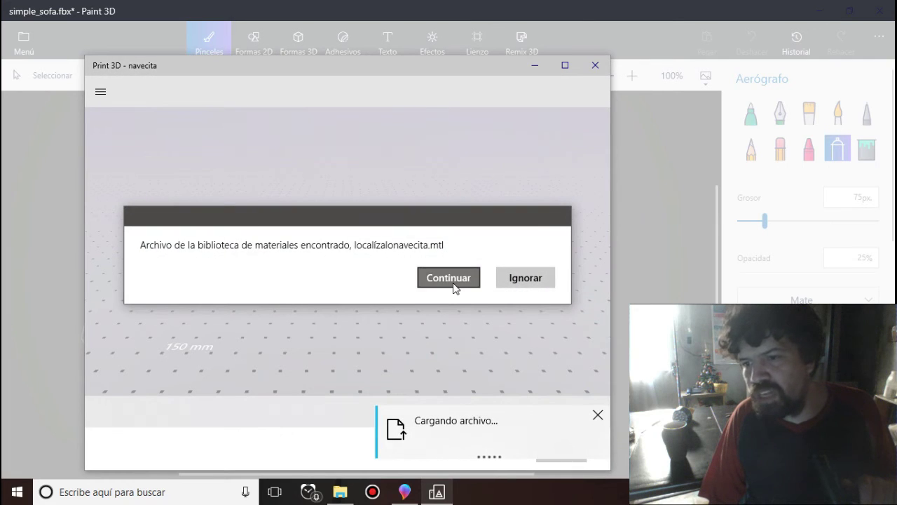
Step: Load the navecita.mtl material library for the model from Escritorio, ejemplos, Material de Piel Blender
left_click(452, 282)
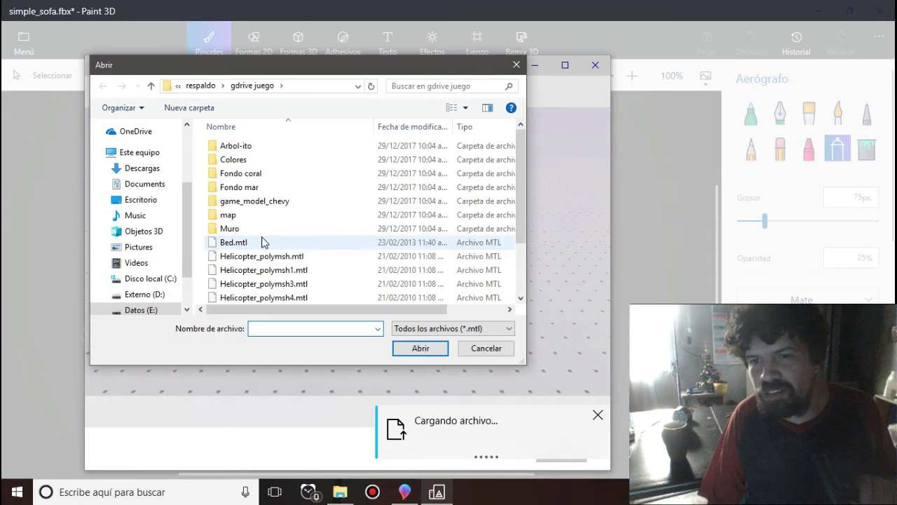
left_click(148, 199)
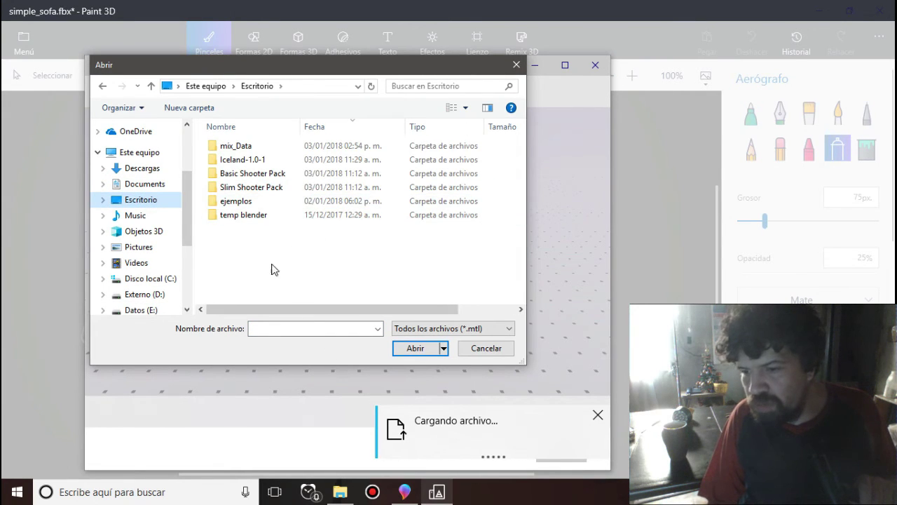
double_click(237, 200)
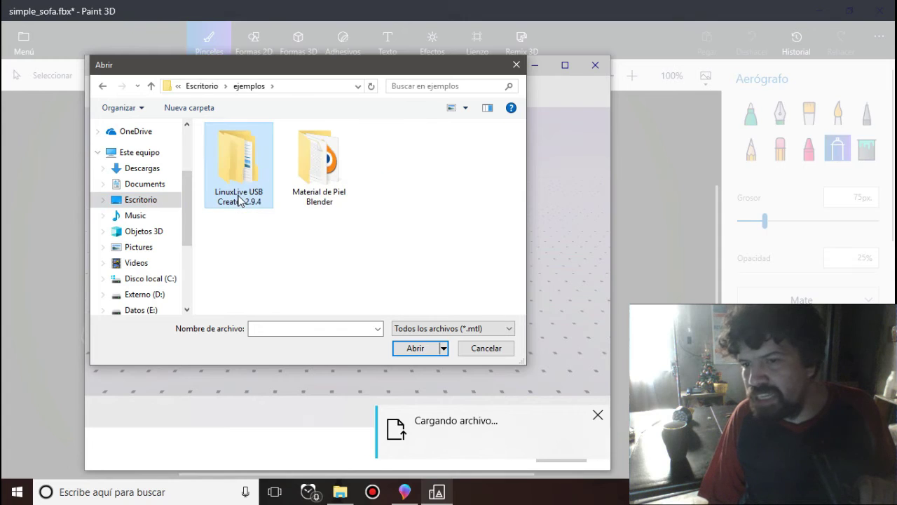
double_click(305, 163)
double_click(297, 188)
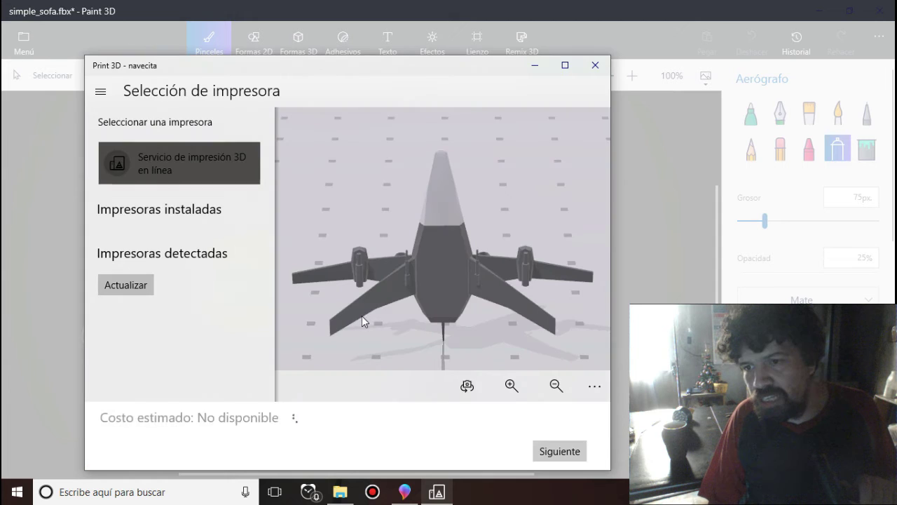
Step: Examine the spaceship model from another angle and close Print 3D
mouse_move(362, 315)
left_mouse_down()
mouse_move(375, 361)
mouse_move(276, 344)
mouse_move(288, 279)
mouse_move(70, 195)
mouse_move(427, 303)
mouse_move(419, 330)
mouse_move(422, 289)
mouse_move(652, 240)
mouse_move(647, 228)
mouse_move(529, 281)
mouse_move(419, 301)
mouse_move(437, 256)
mouse_move(474, 372)
mouse_move(414, 329)
mouse_move(367, 344)
mouse_move(360, 373)
mouse_move(428, 392)
mouse_move(405, 400)
mouse_move(396, 349)
mouse_move(368, 293)
mouse_move(267, 334)
mouse_move(379, 345)
left_mouse_up()
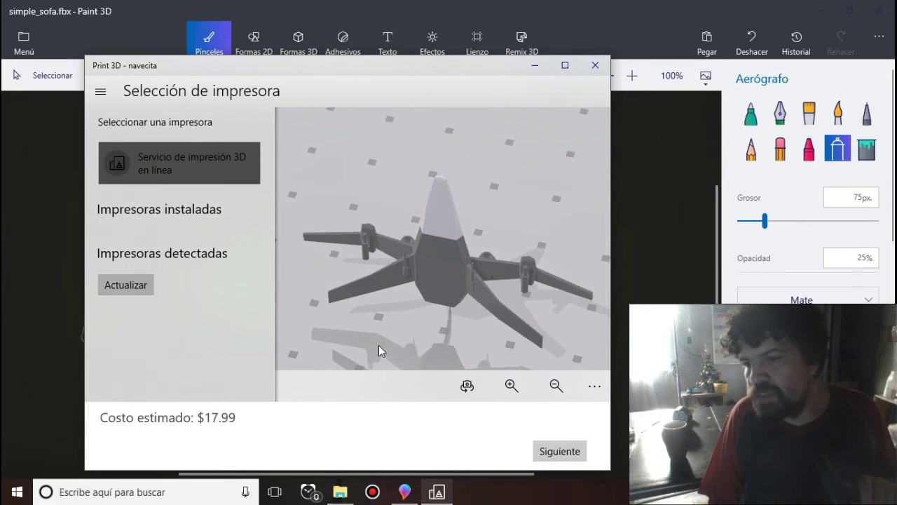
left_click(595, 66)
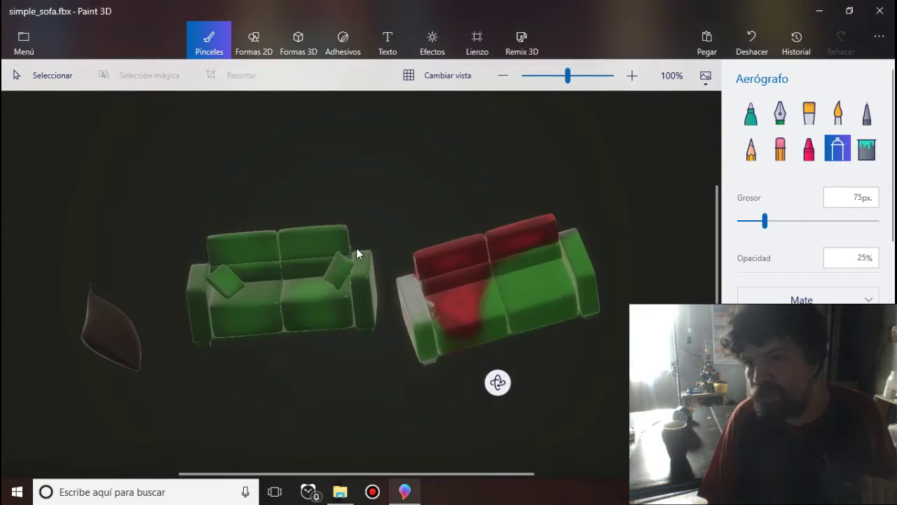
Step: Export the sofa scene as a 3D FBX file to Objetos 3D, replacing the existing simple_sofa.fbx
left_click(25, 37)
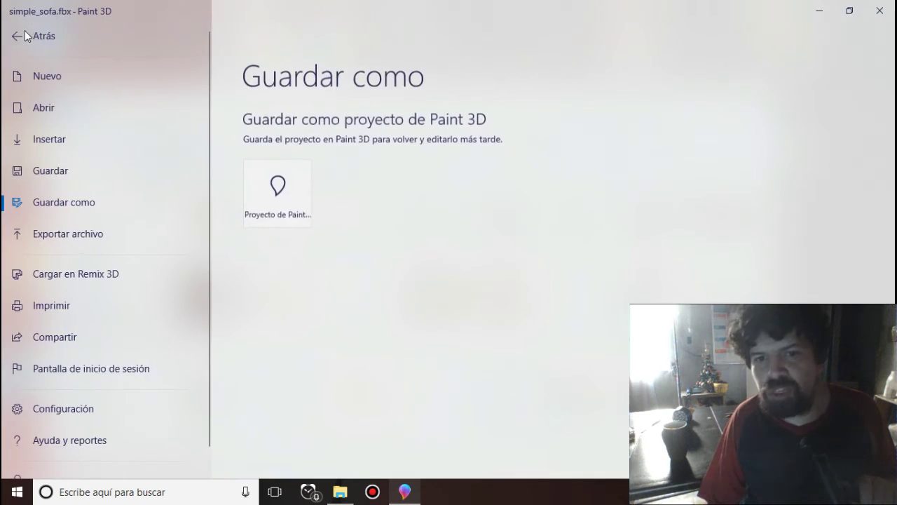
left_click(69, 233)
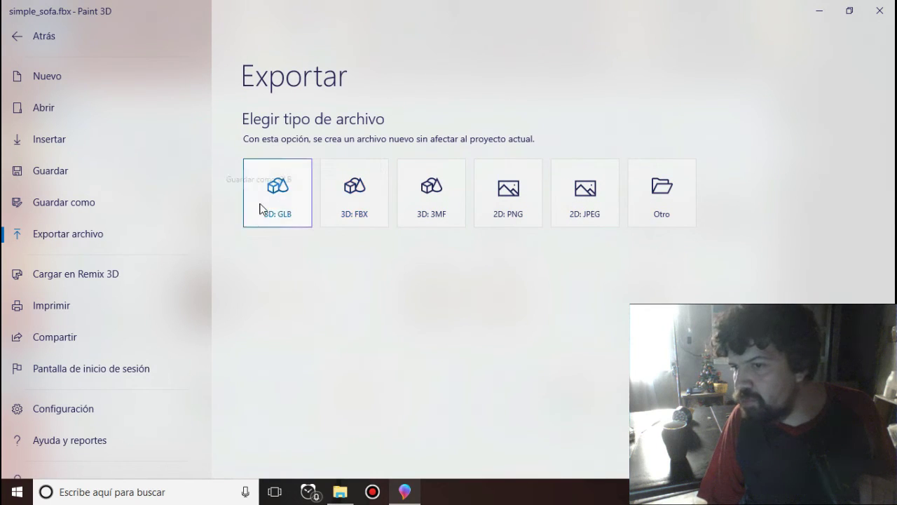
key("Escape")
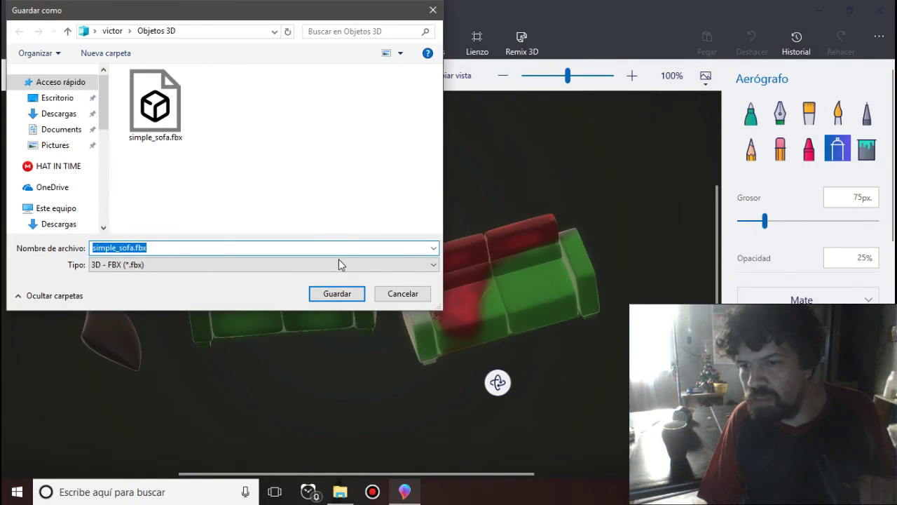
left_click(339, 261)
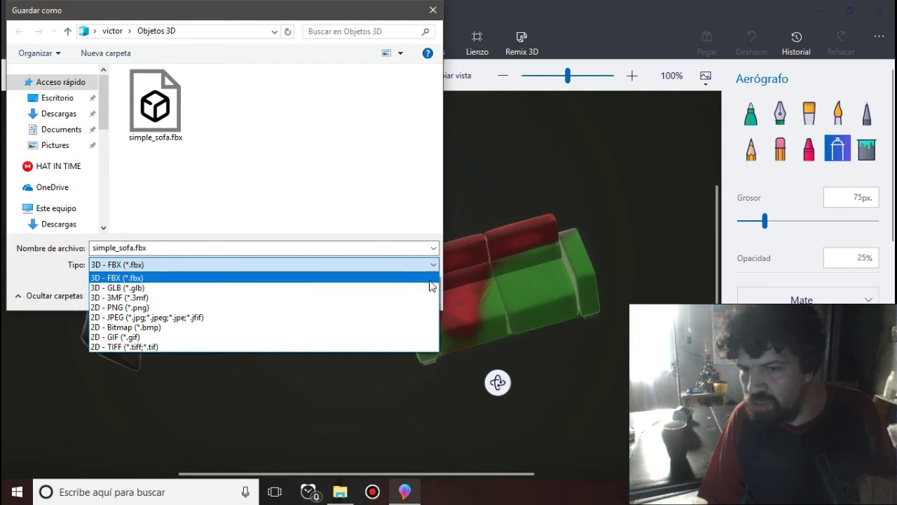
left_click(319, 198)
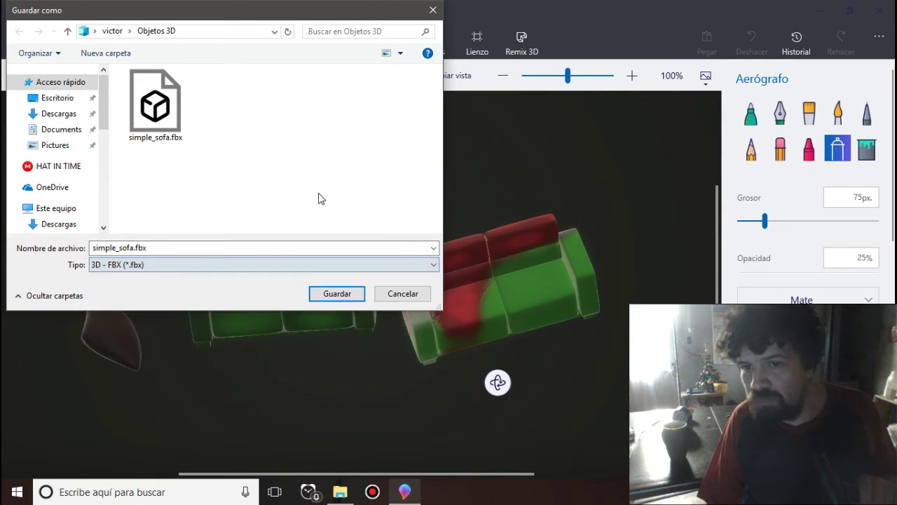
left_click(335, 297)
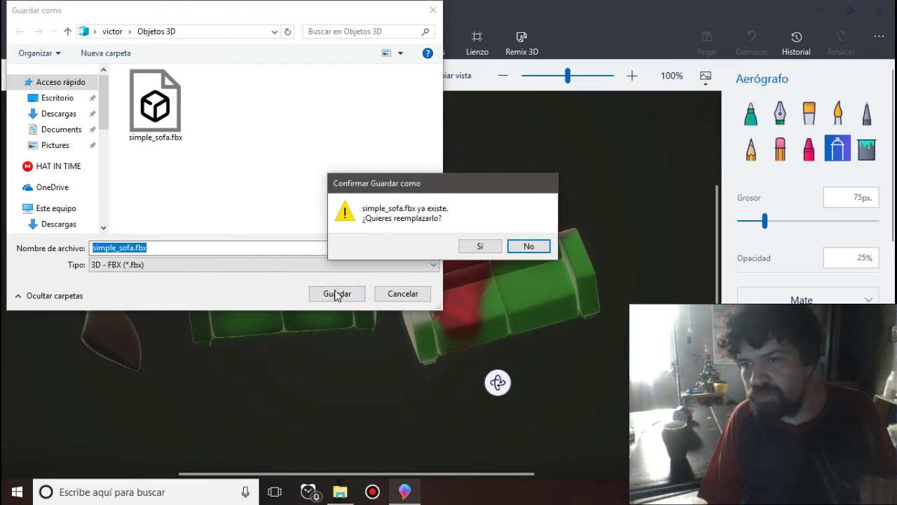
left_click(475, 246)
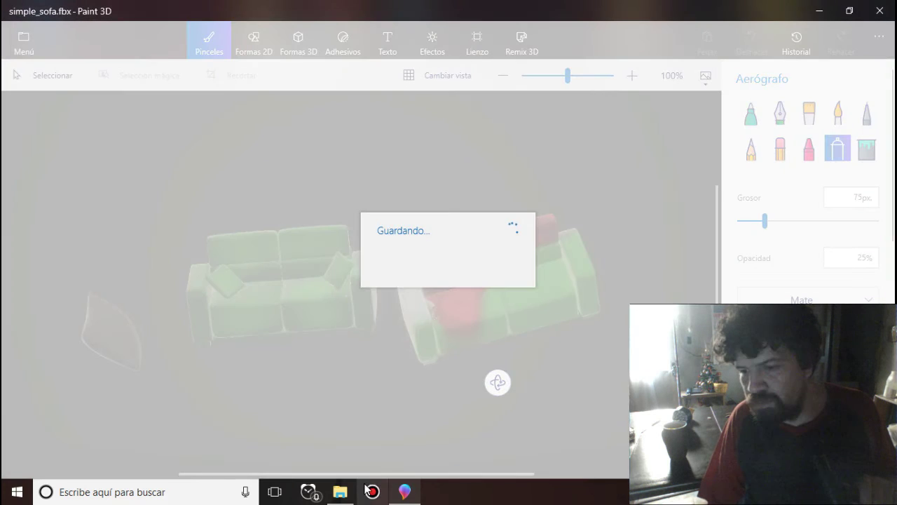
Step: Switch to File Explorer, open the Objetos 3D folder and select the exported simple_sofa.fbx
left_click(340, 494)
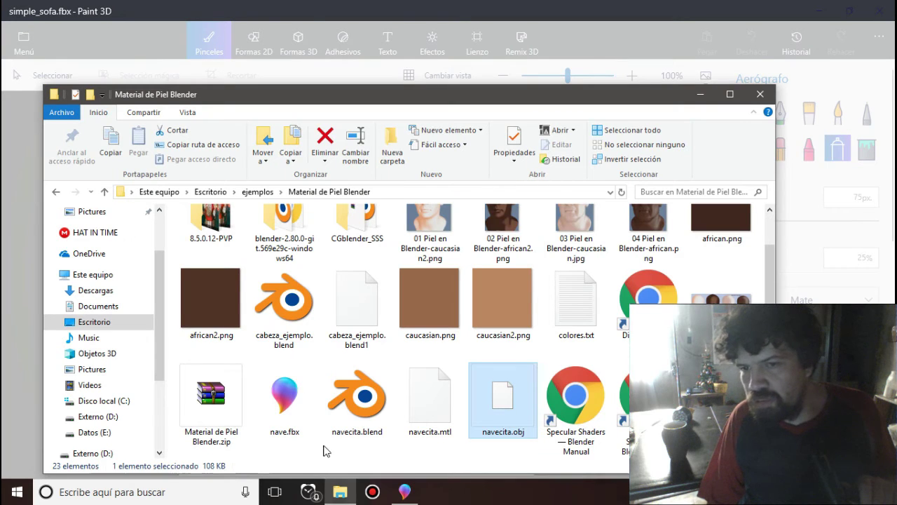
left_click(98, 354)
left_click(211, 245)
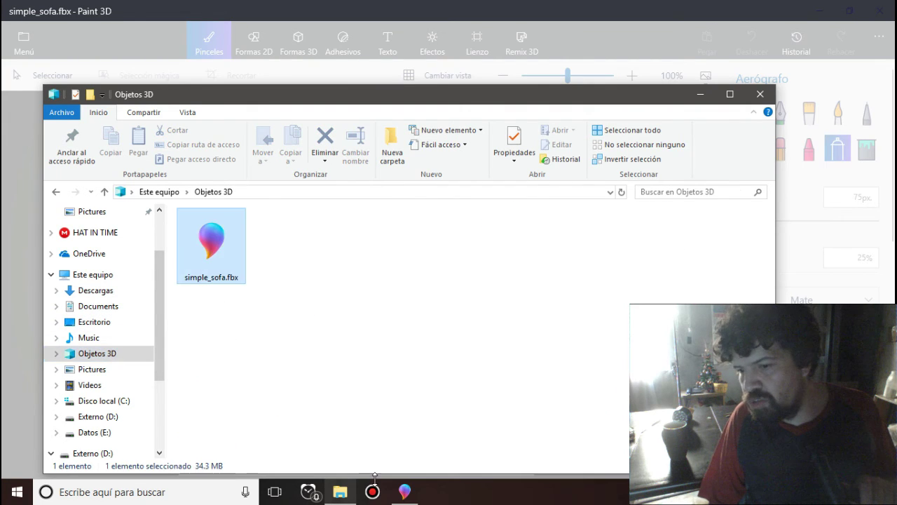
left_click(405, 492)
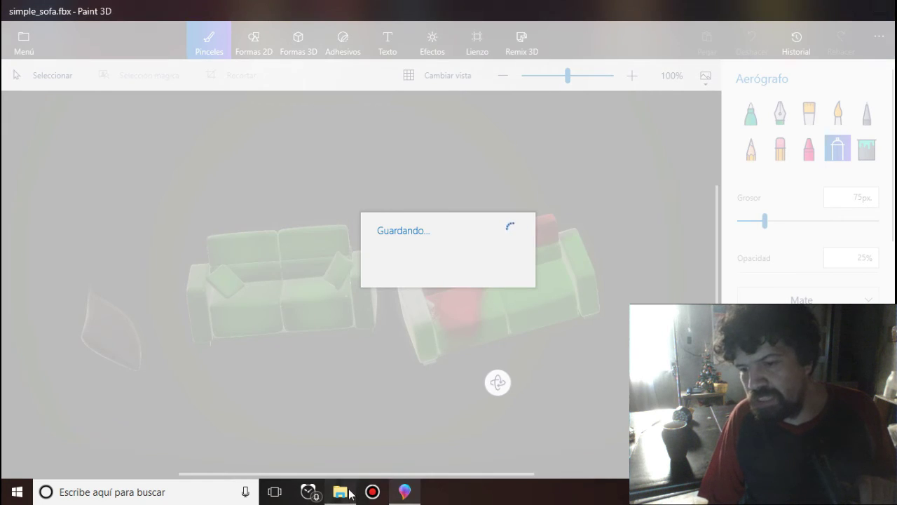
left_click(342, 493)
left_click(349, 493)
left_click(351, 493)
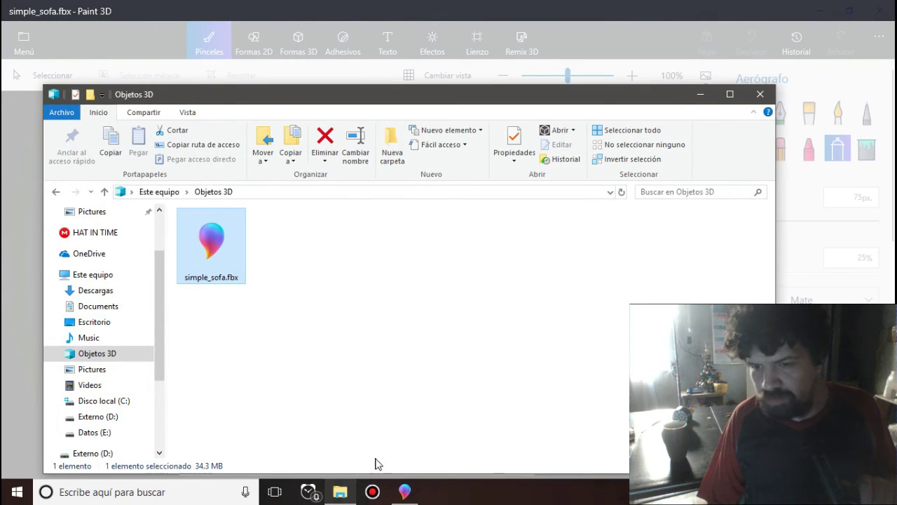
left_click(405, 492)
left_click(405, 492)
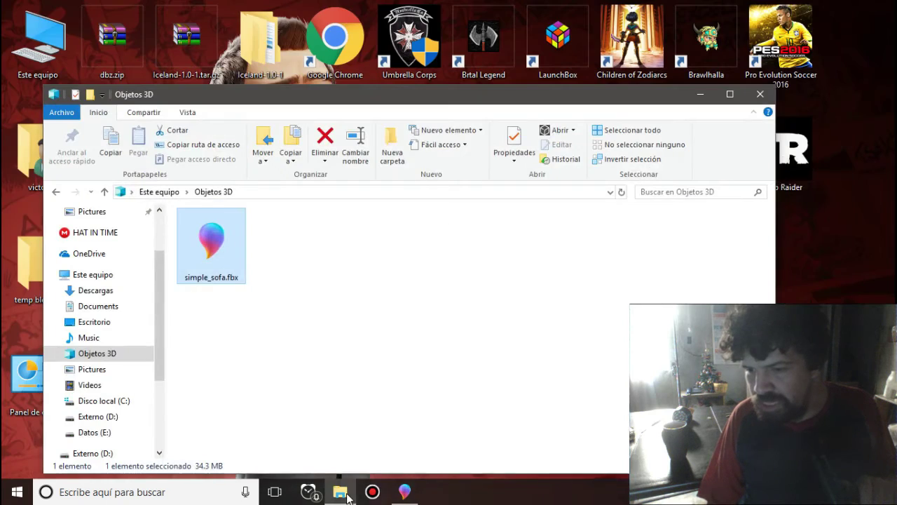
left_click(404, 492)
left_click(350, 493)
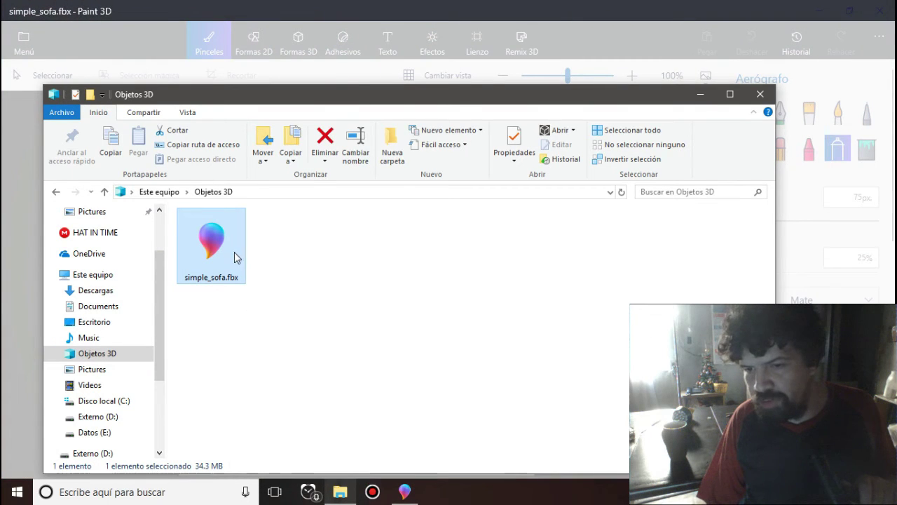
left_click(411, 493)
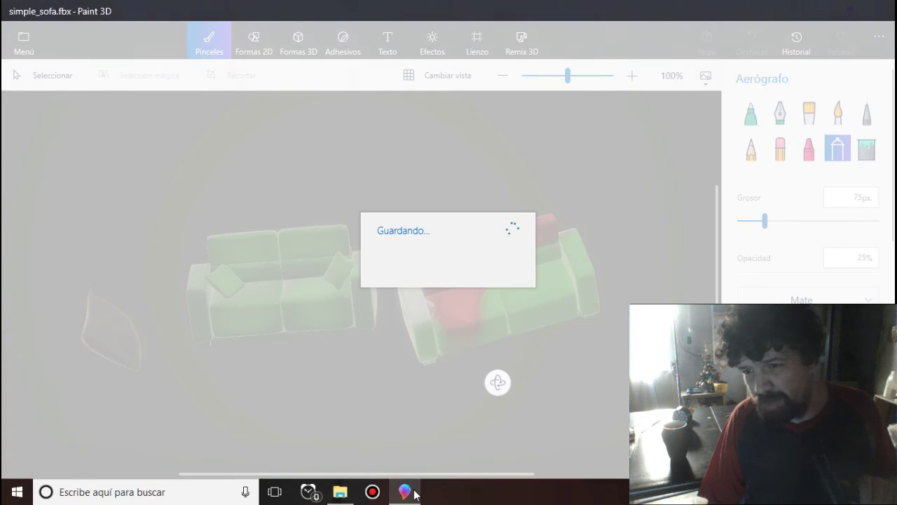
left_click(411, 492)
left_click(412, 493)
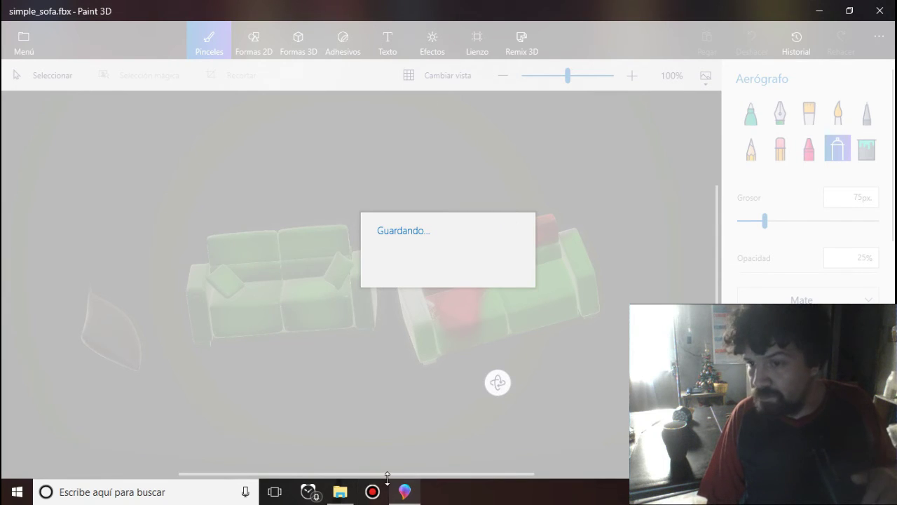
left_click(404, 491)
left_click(405, 491)
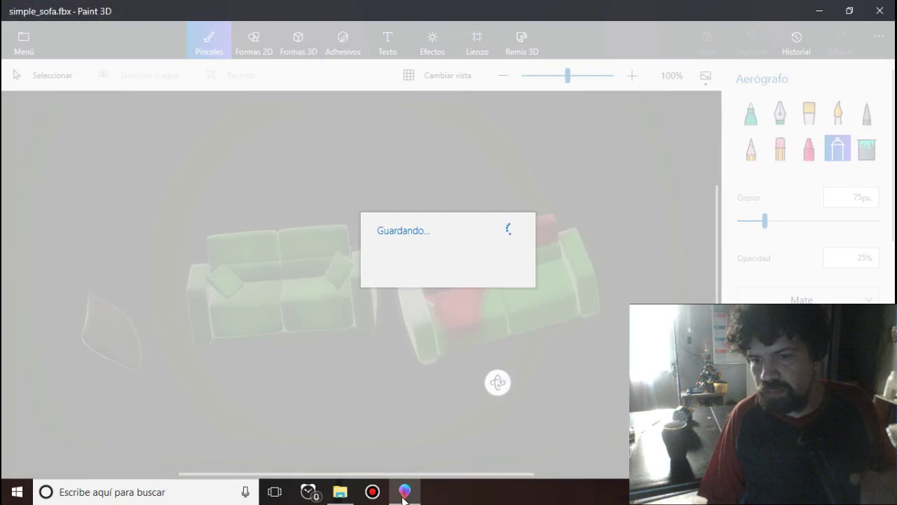
left_click(405, 494)
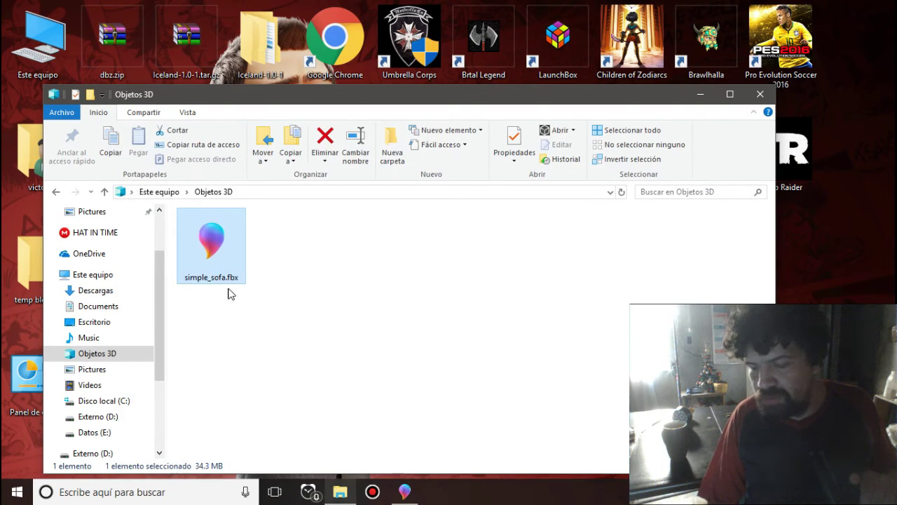
left_click(404, 492)
left_click(404, 492)
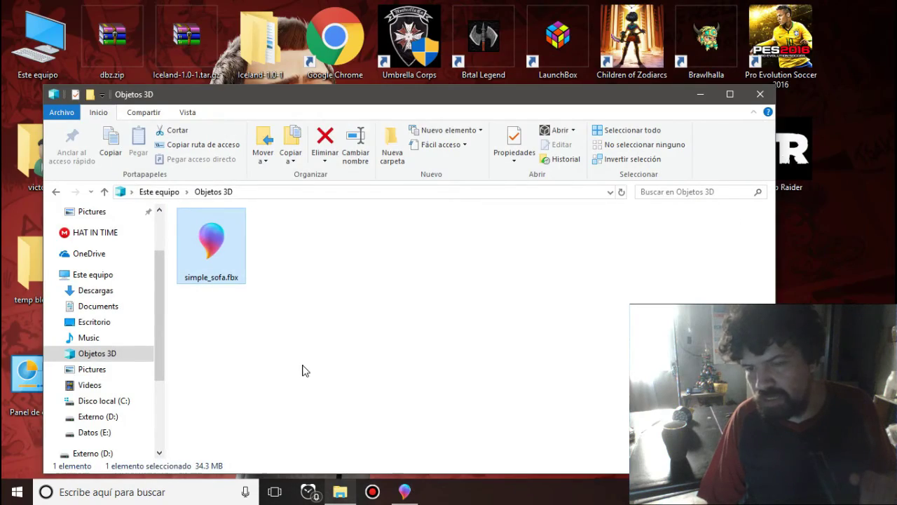
left_click(348, 484)
left_click(350, 488)
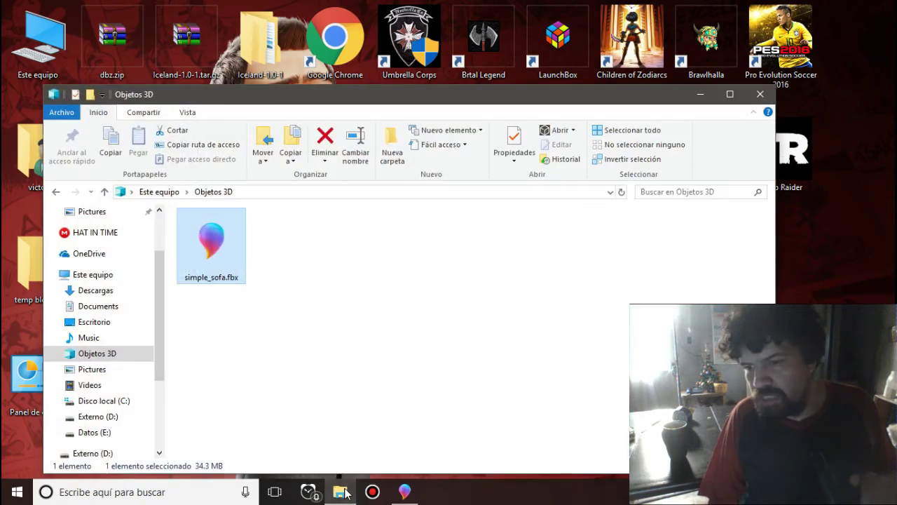
left_click(350, 488)
left_click(405, 491)
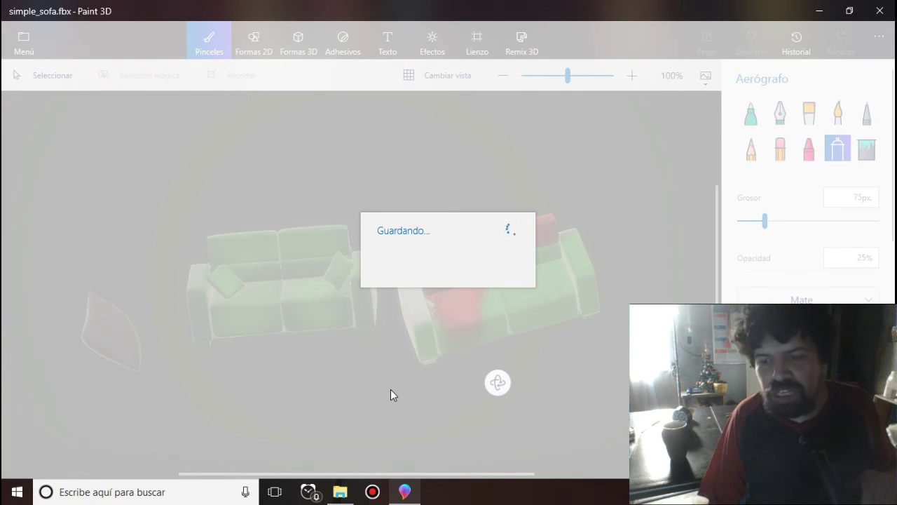
left_click(341, 494)
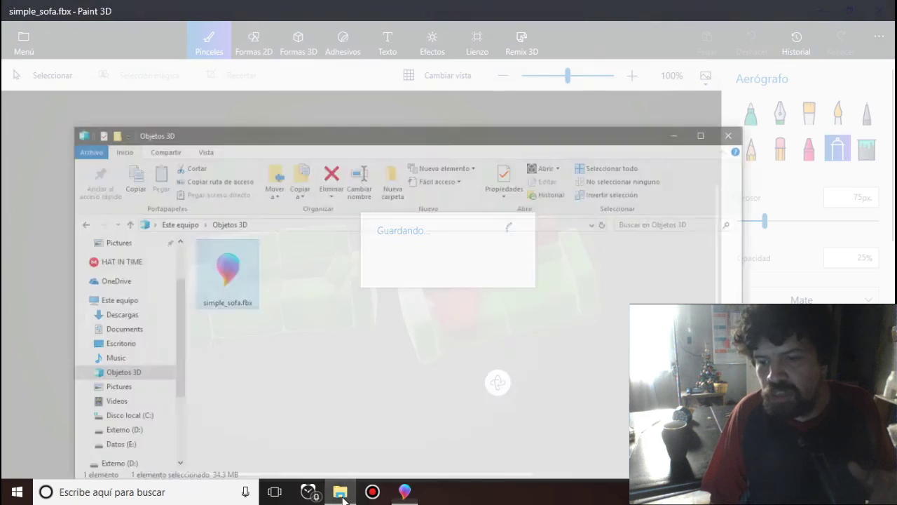
left_click(343, 495)
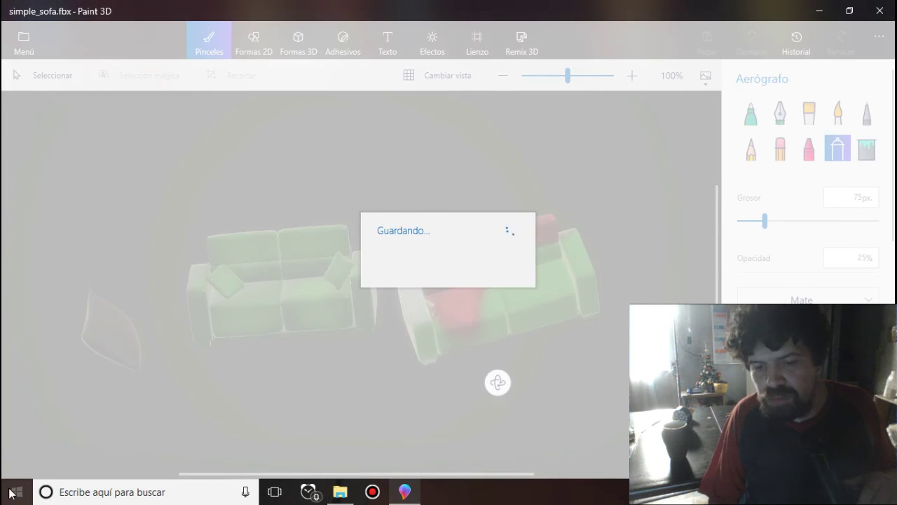
left_click(10, 495)
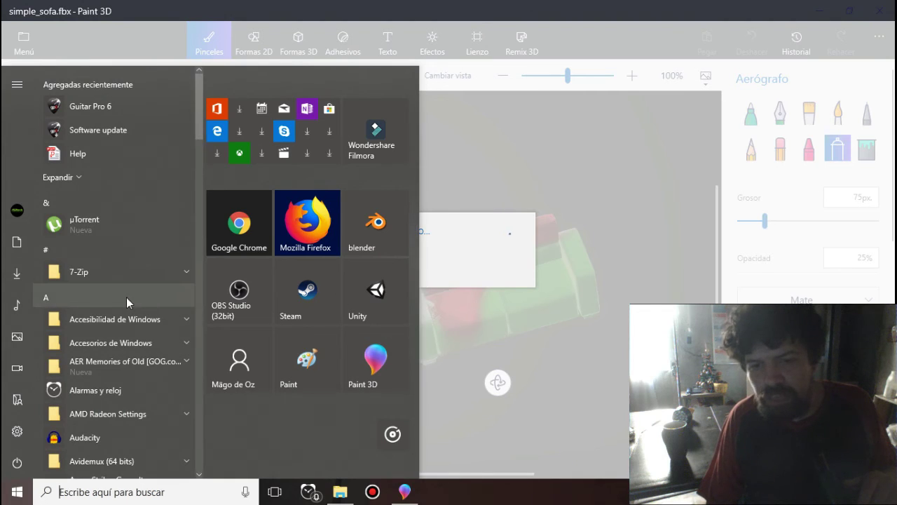
Step: Try to open simple_sofa.fbx from the Objetos 3D folder with another application
left_click(341, 493)
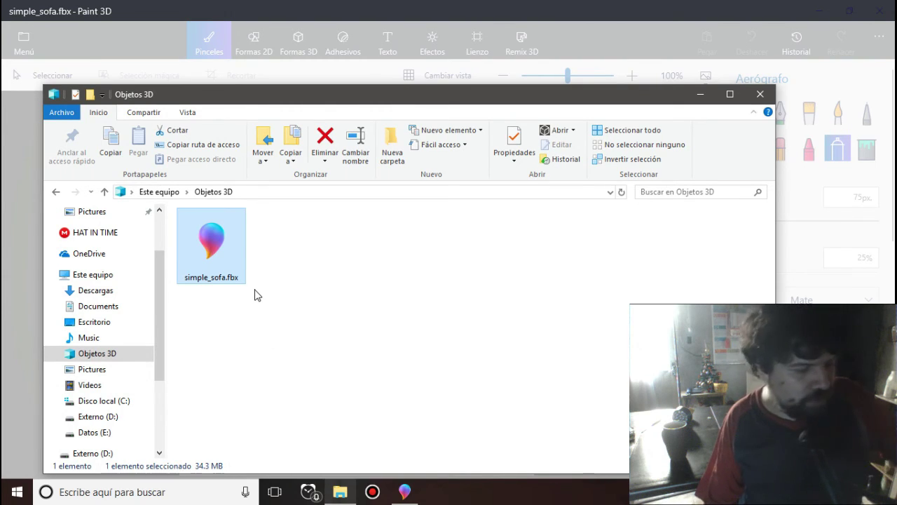
right_click(217, 270)
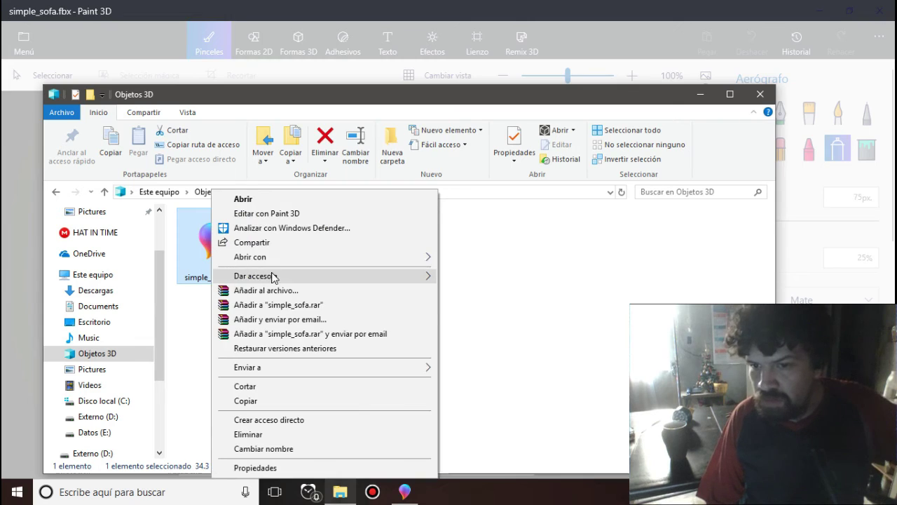
mouse_move(363, 260)
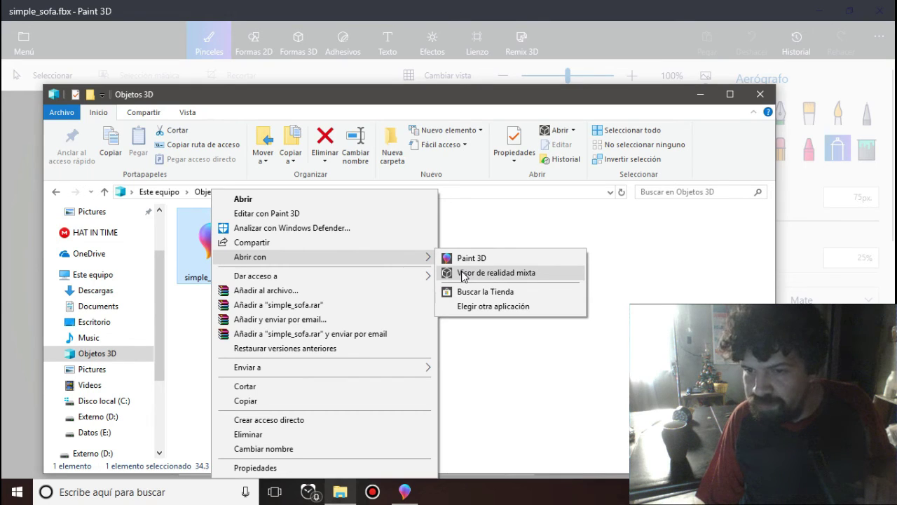
left_click(470, 312)
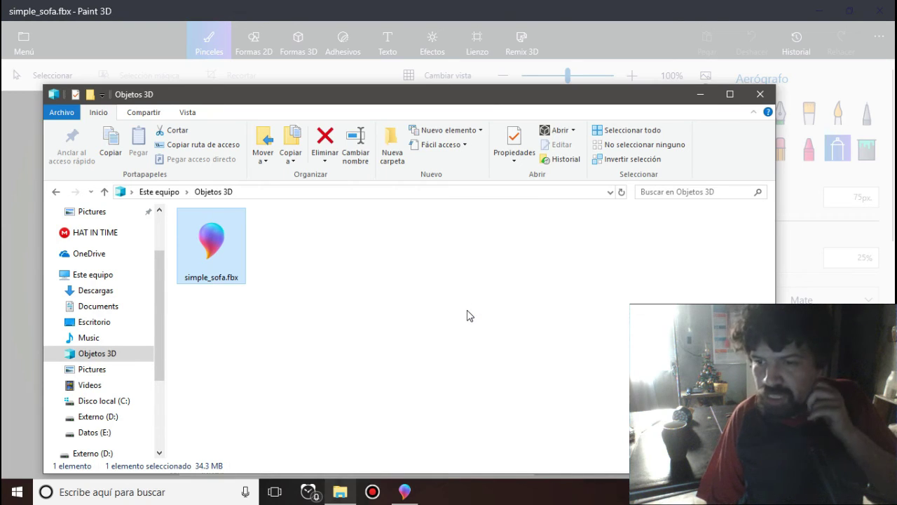
left_click(398, 493)
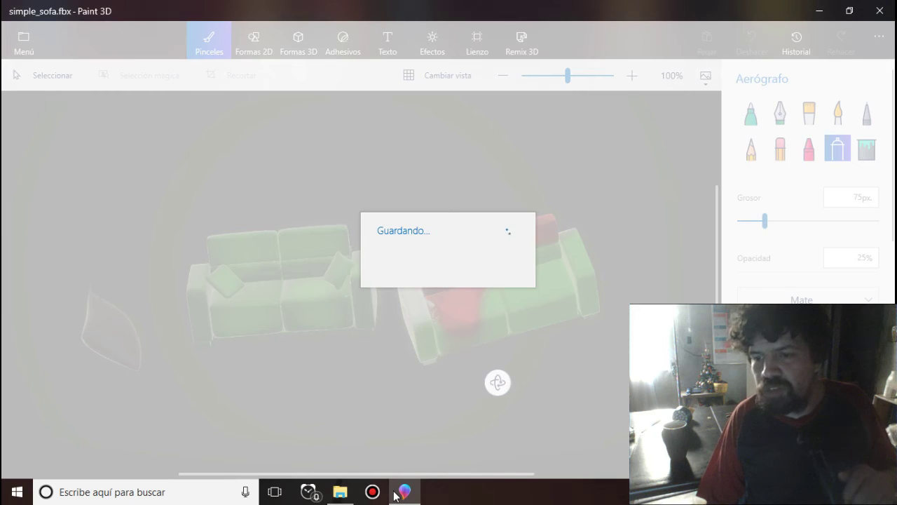
left_click(400, 493)
left_click(406, 494)
left_click(406, 493)
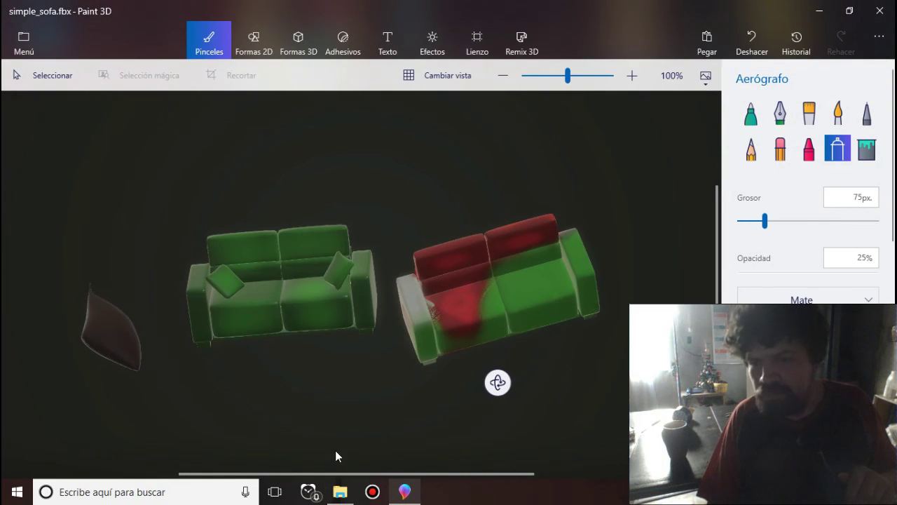
Step: Open simple_sofa.fbx from the Objetos 3D folder in Visor de realidad mixta and close the Externo (D:) window
left_click(340, 492)
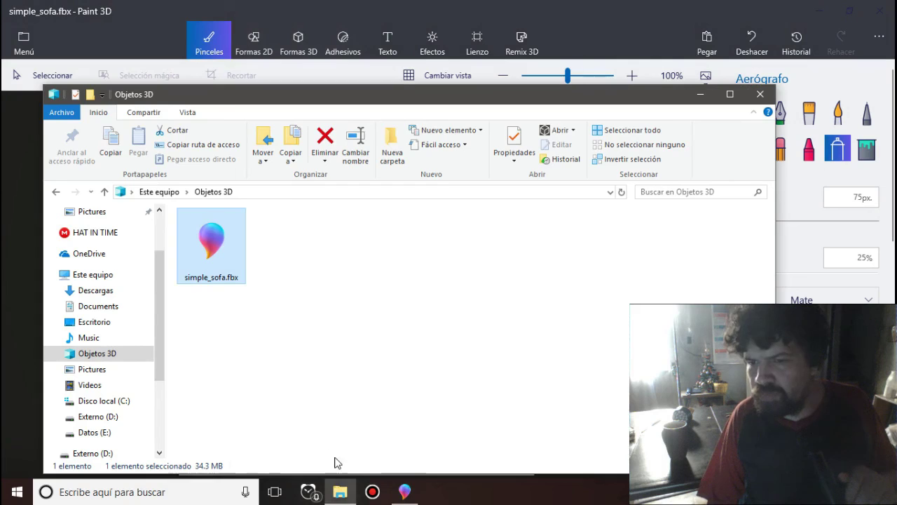
right_click(238, 273)
mouse_move(274, 273)
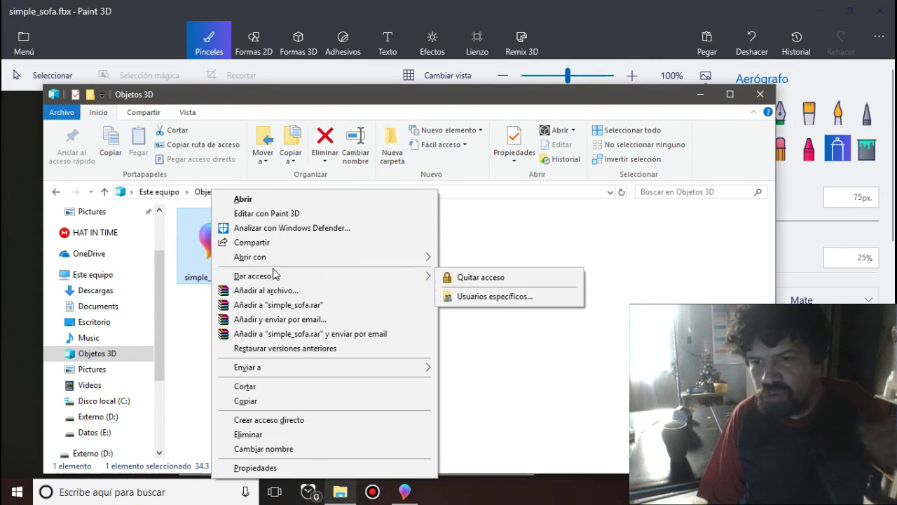
mouse_move(420, 258)
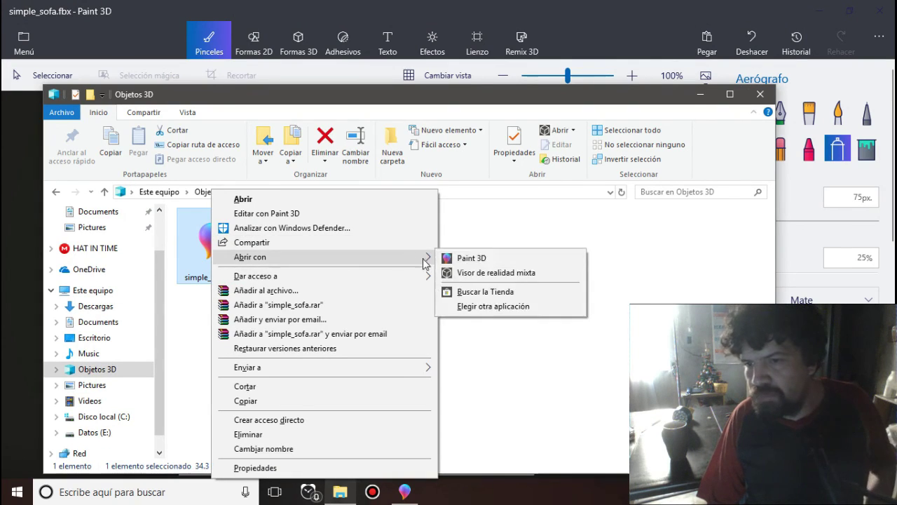
left_click(486, 273)
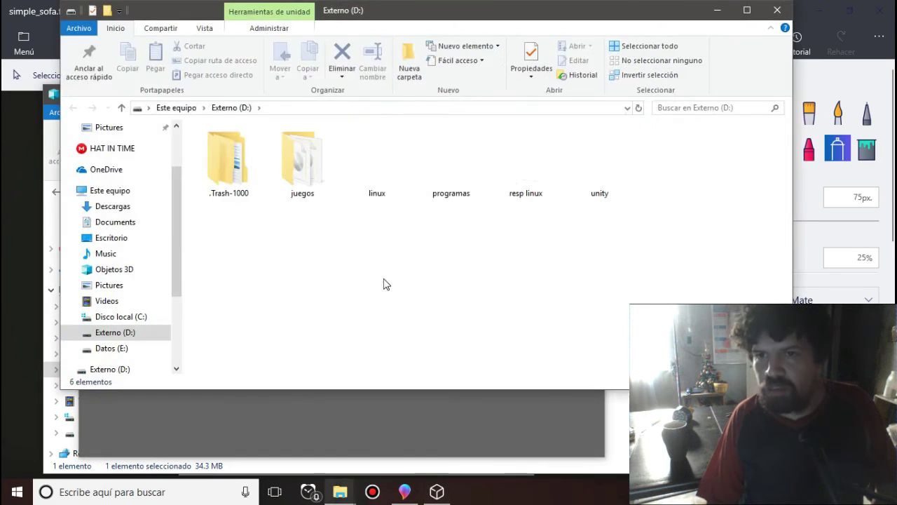
left_click(767, 16)
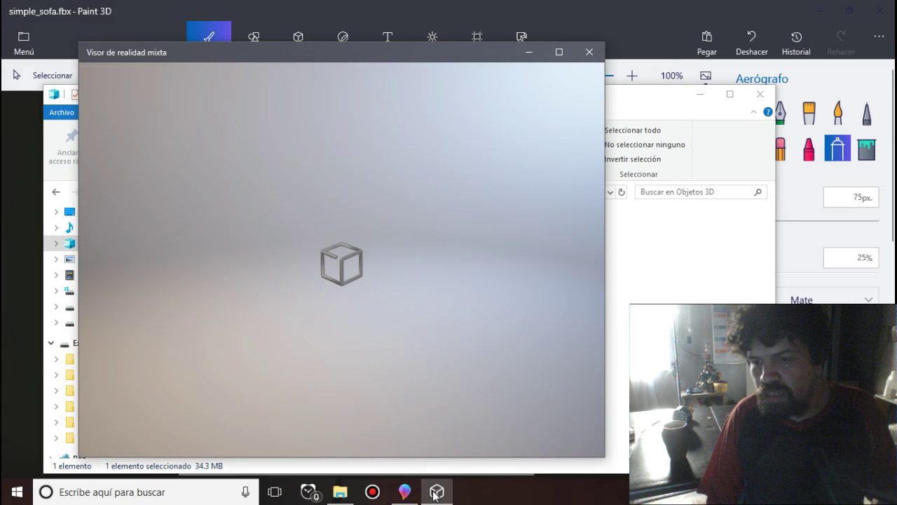
left_click(405, 491)
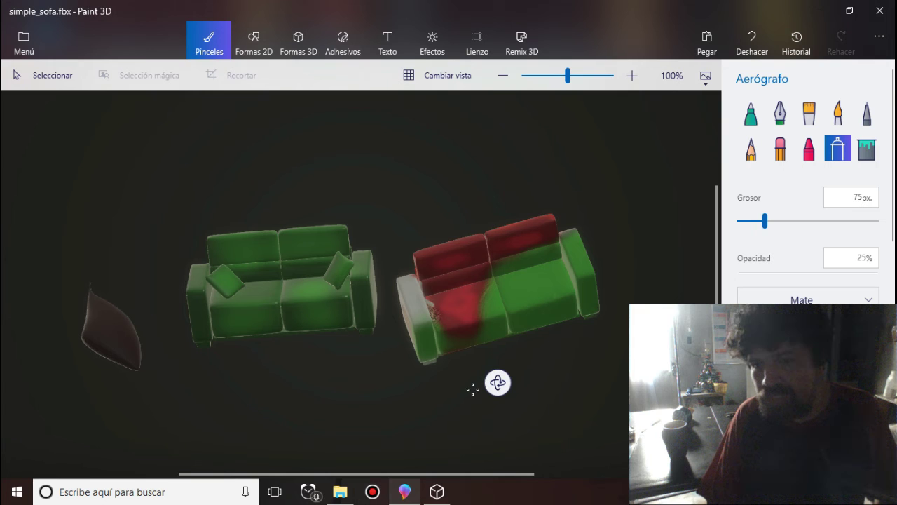
left_click(428, 492)
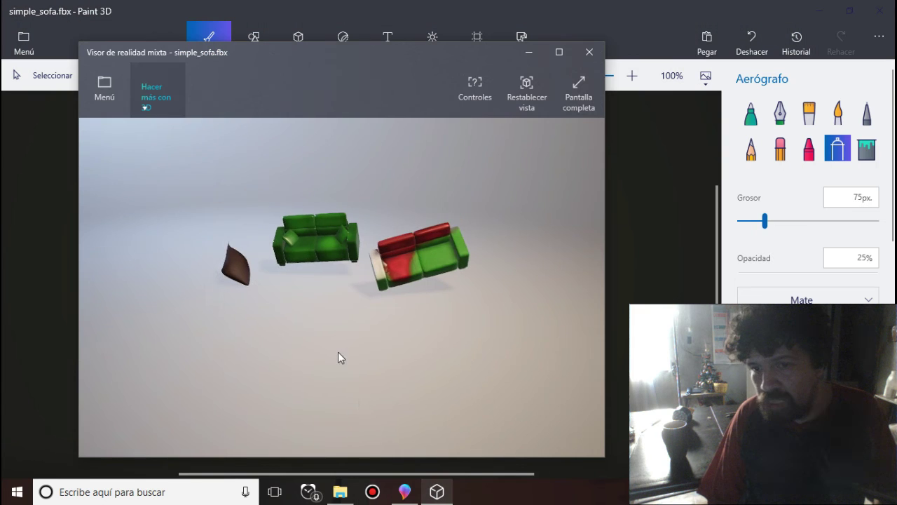
Step: Examine the exported sofas and cushion from several angles, including in full-screen view
left_click_drag(364, 314, 344, 293)
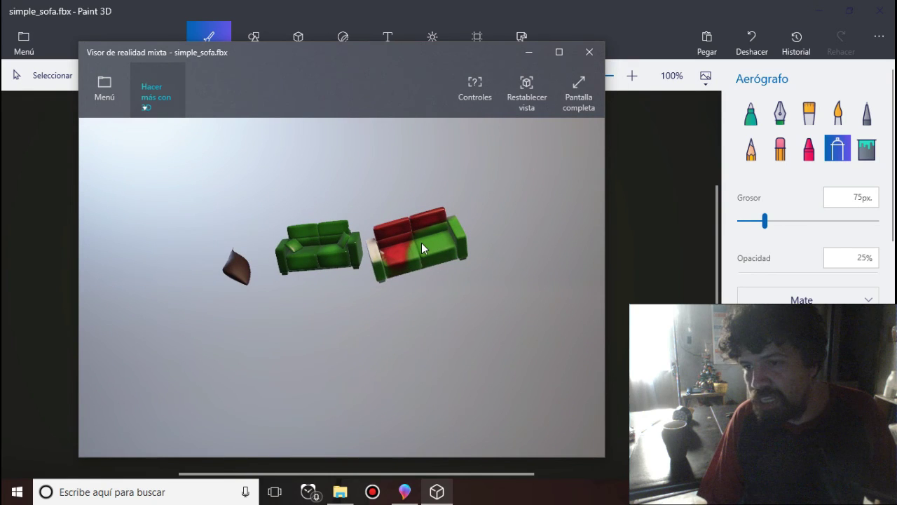
left_click_drag(272, 267, 231, 280)
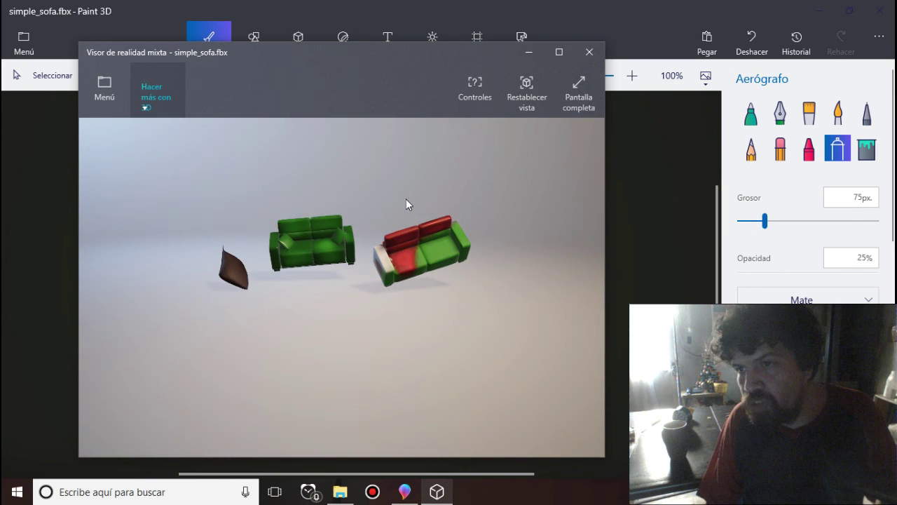
left_click(577, 87)
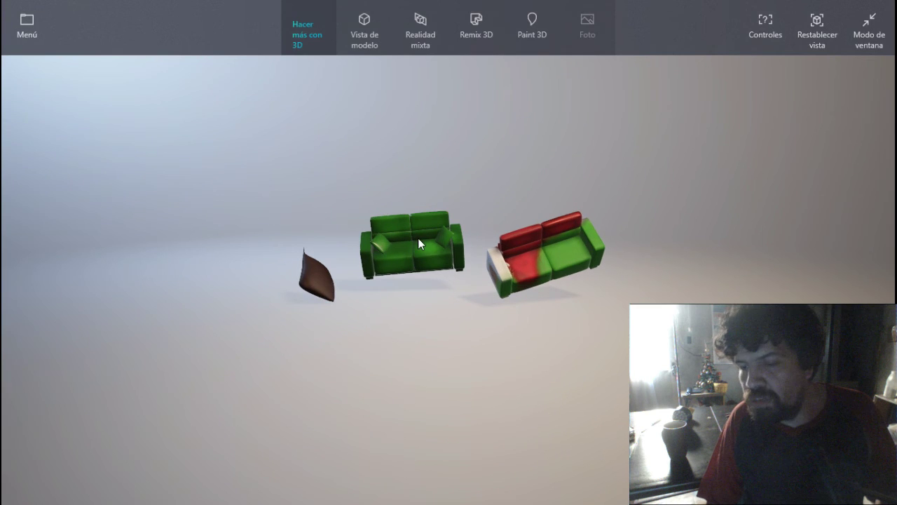
mouse_move(399, 278)
left_mouse_down()
mouse_move(381, 291)
mouse_move(411, 283)
left_mouse_up()
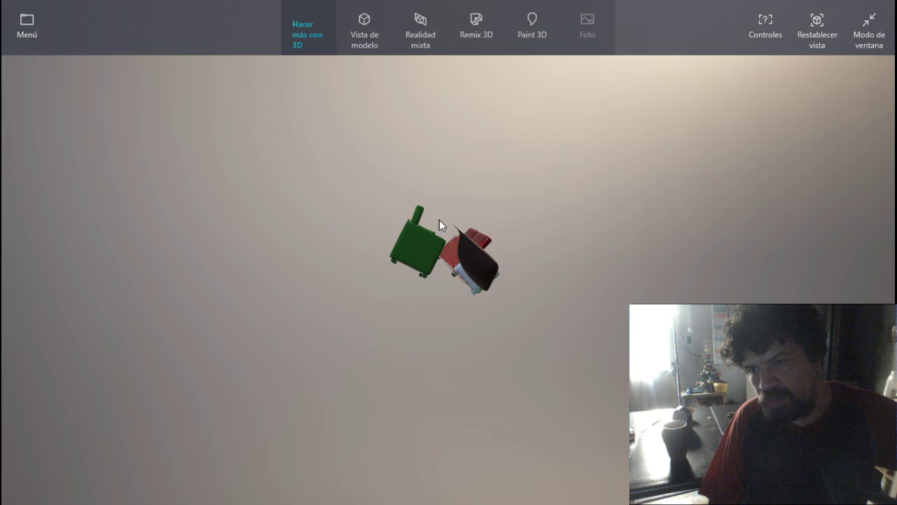
left_click_drag(439, 219, 333, 113)
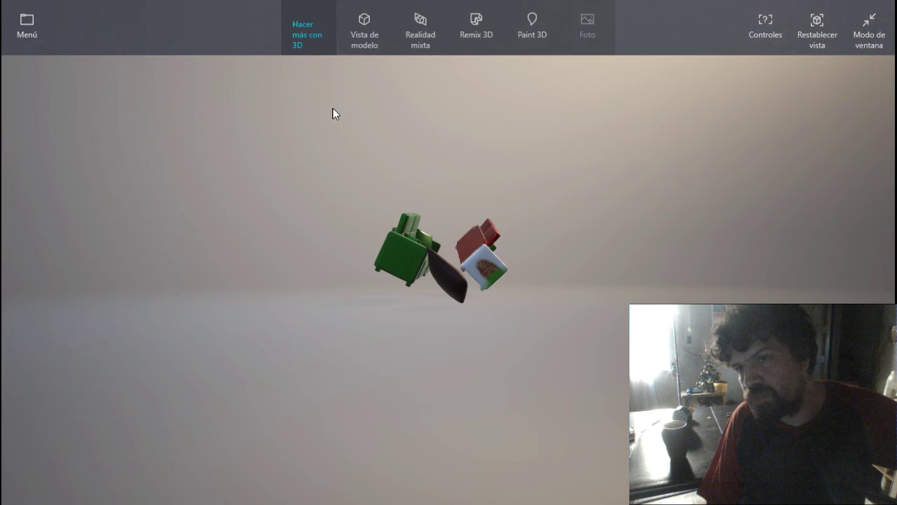
Step: Use Vista de modelo to inspect the sofas from other sides and leave the full-screen view
left_click(357, 36)
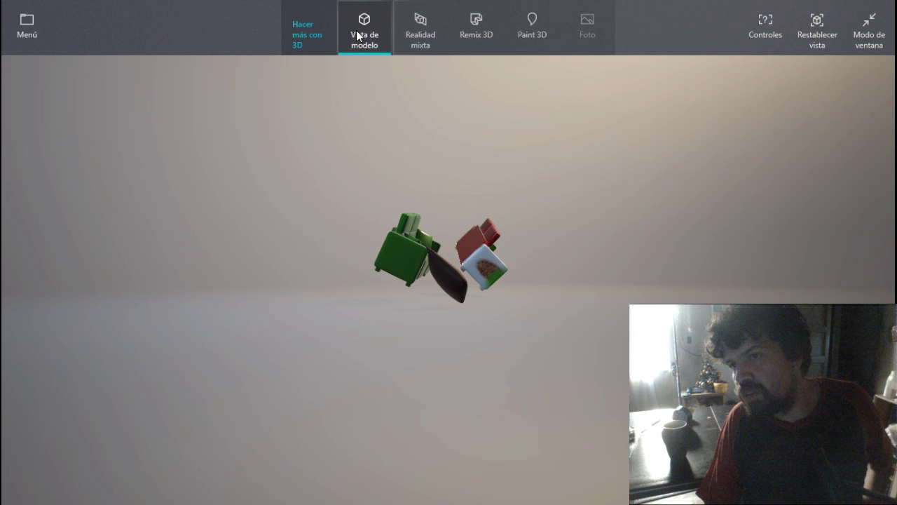
left_click(356, 31)
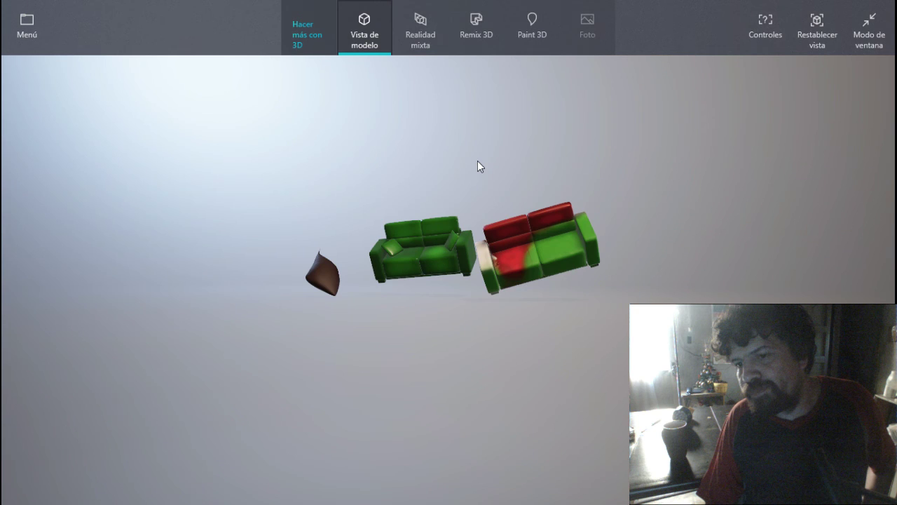
left_click_drag(479, 166, 756, 26)
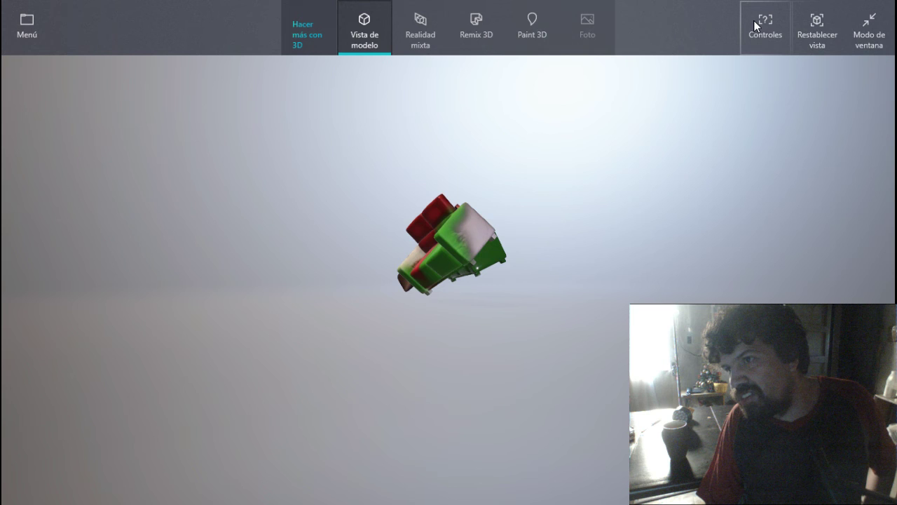
key("Escape")
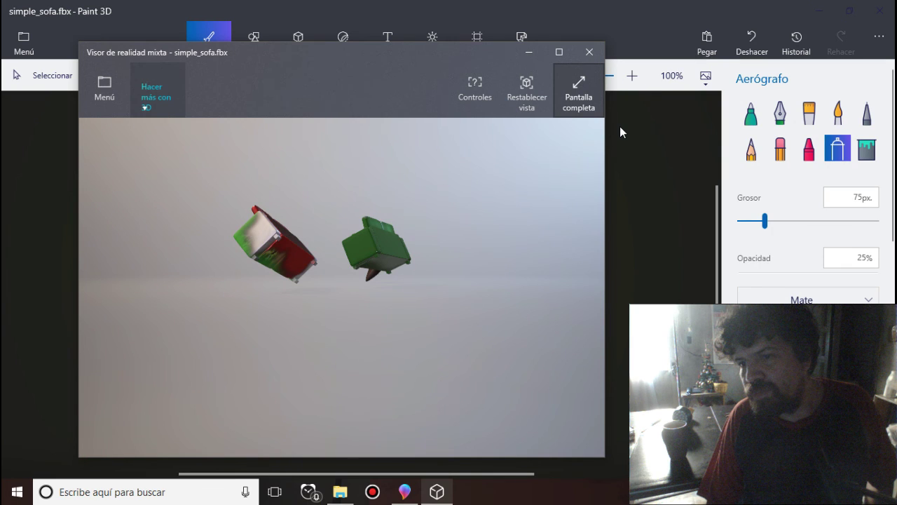